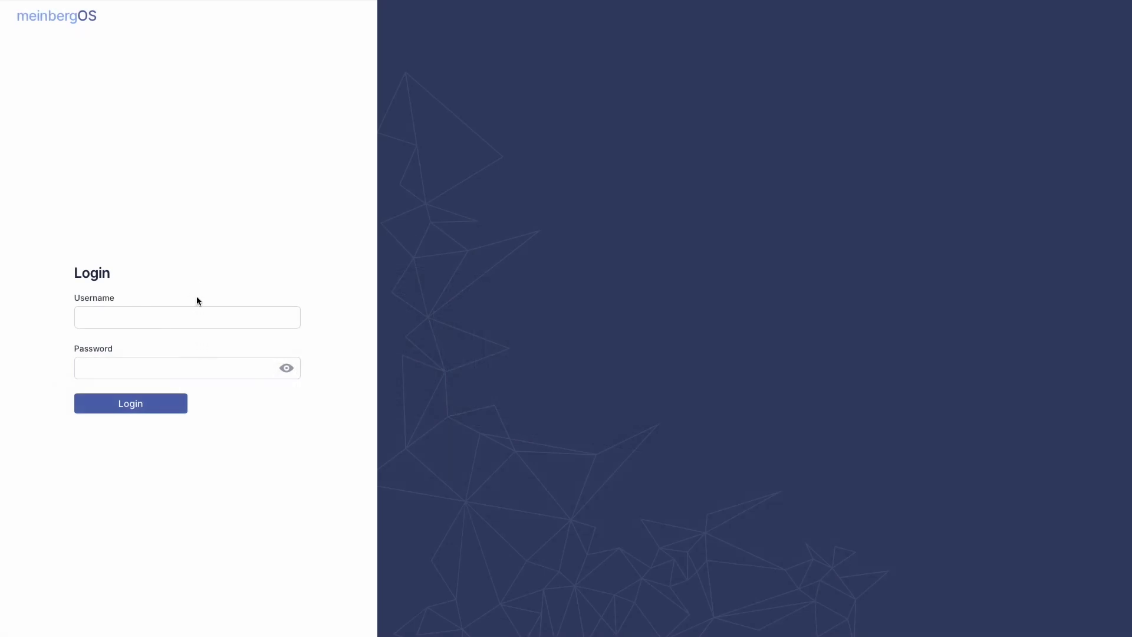
# Put the cursor in the Username field of the microSync login page
pyautogui.click(201, 312)
# Log in as admin with the account password
pyautogui.write('admin')
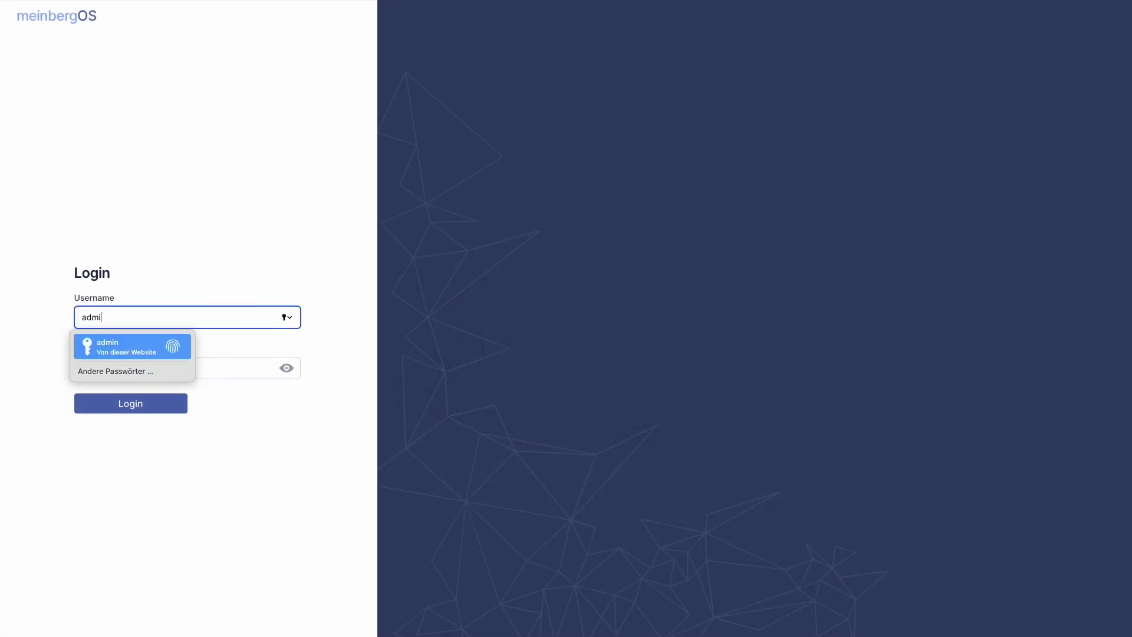
pyautogui.press('Tab')
pyautogui.write('••••••••••')
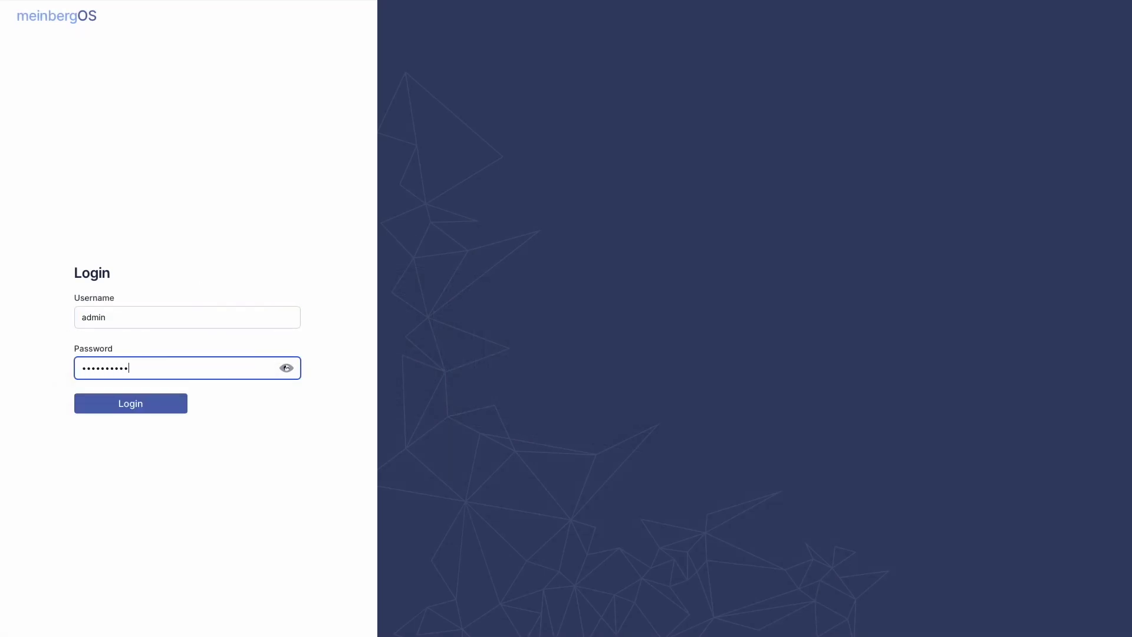
pyautogui.press('Return')
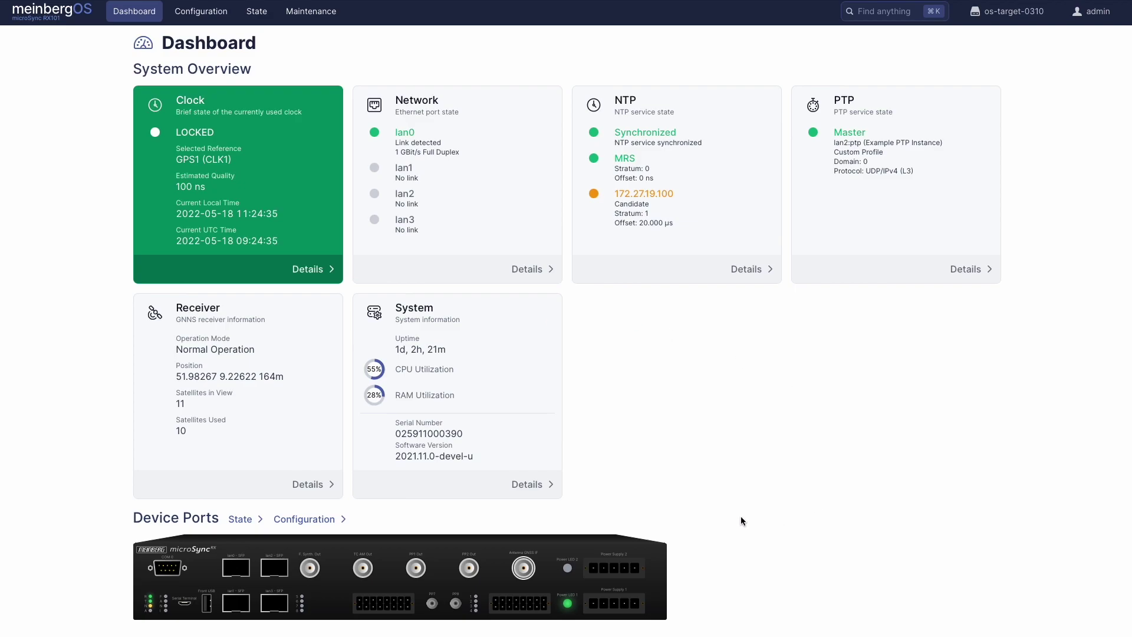
# Scroll the Dashboard and inspect the Device Ports image, ending on the TC AM Out port details
pyautogui.scroll(-5, 740, 517)
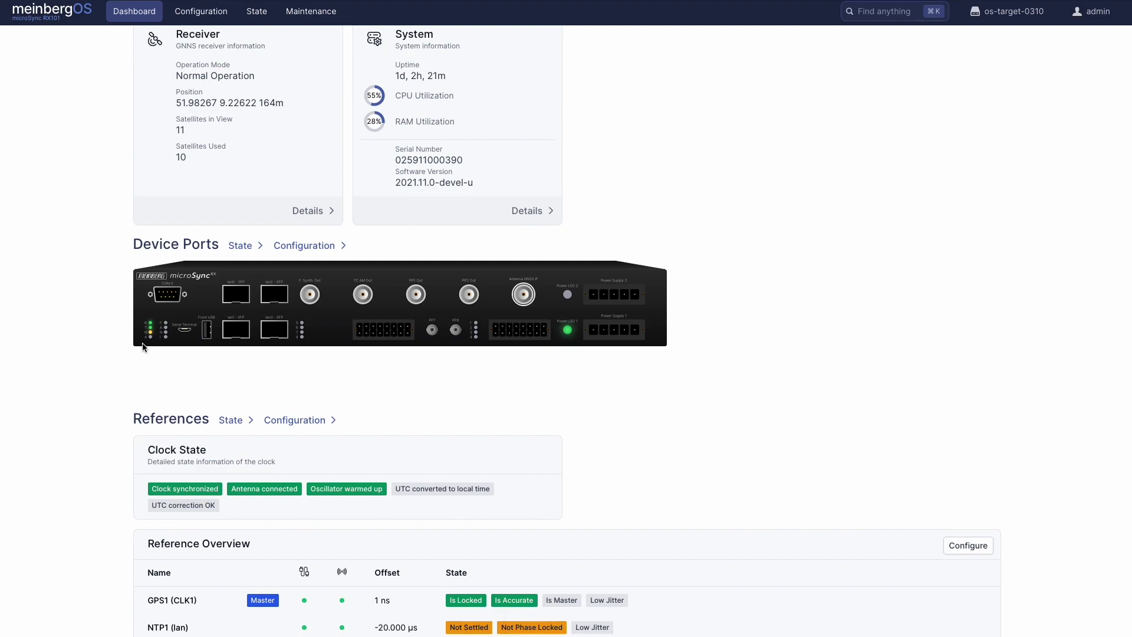
pyautogui.moveTo(162, 303)
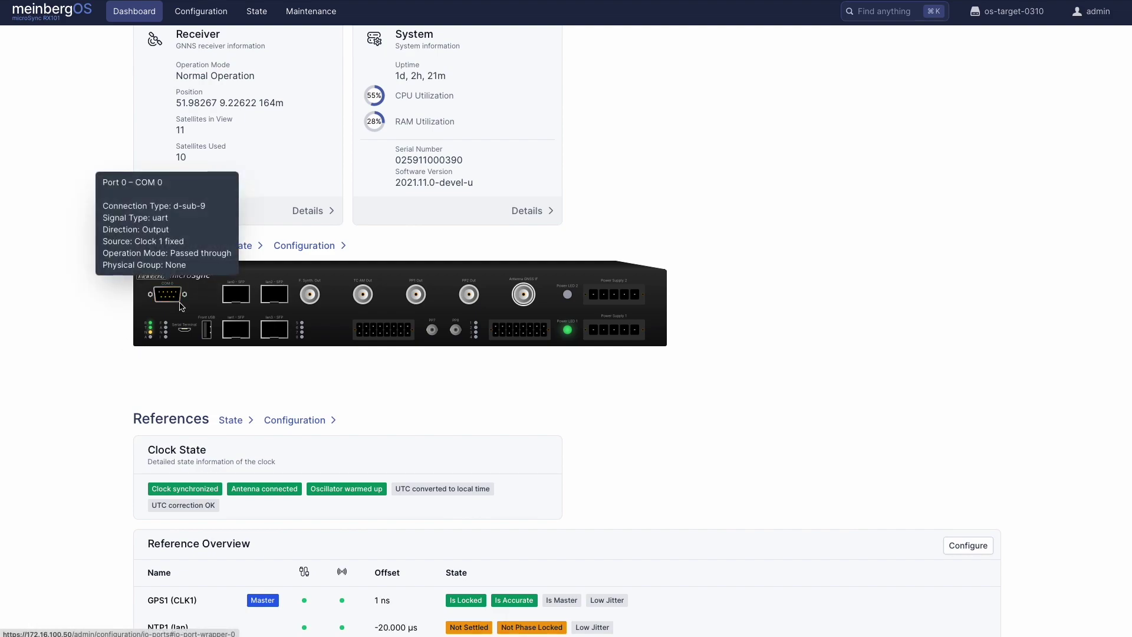
pyautogui.moveTo(235, 301)
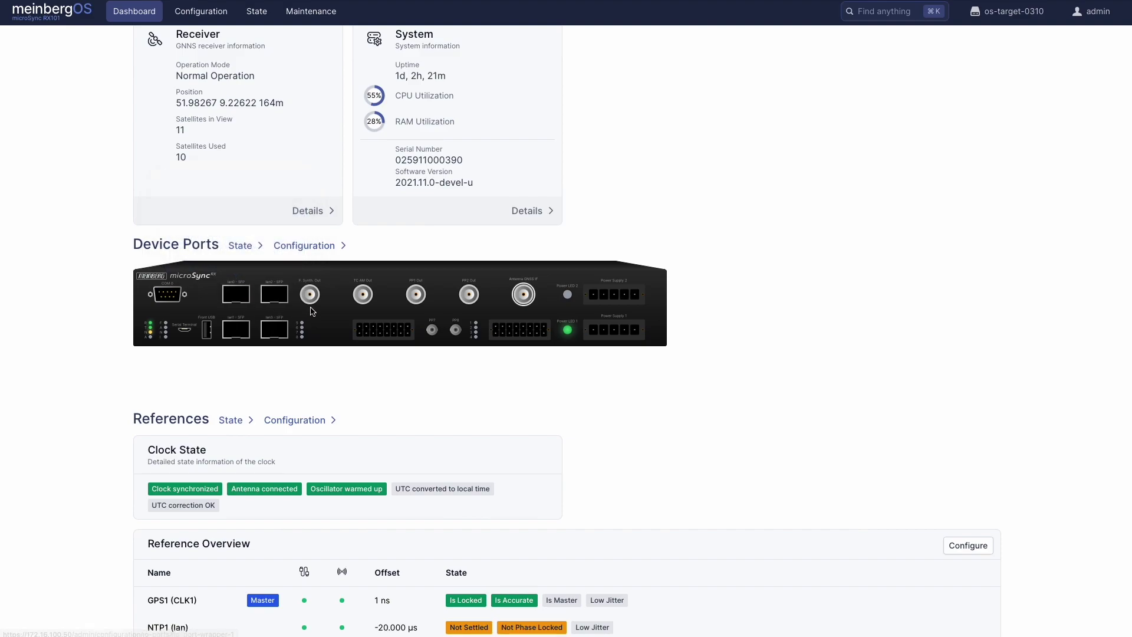
pyautogui.moveTo(314, 305)
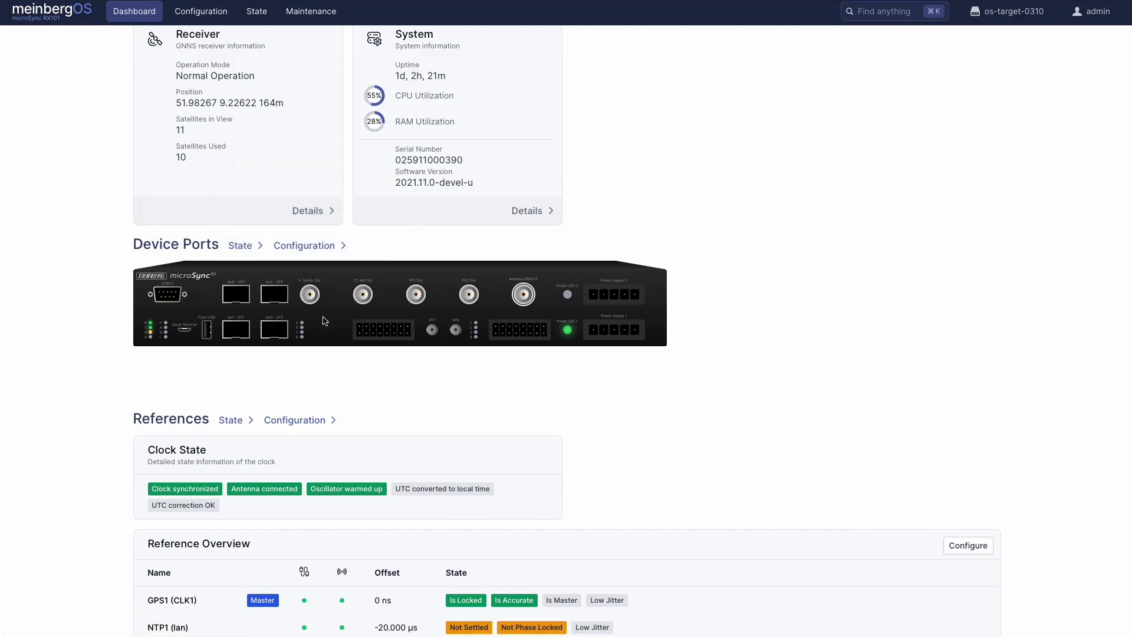
pyautogui.moveTo(152, 328)
pyautogui.moveTo(363, 296)
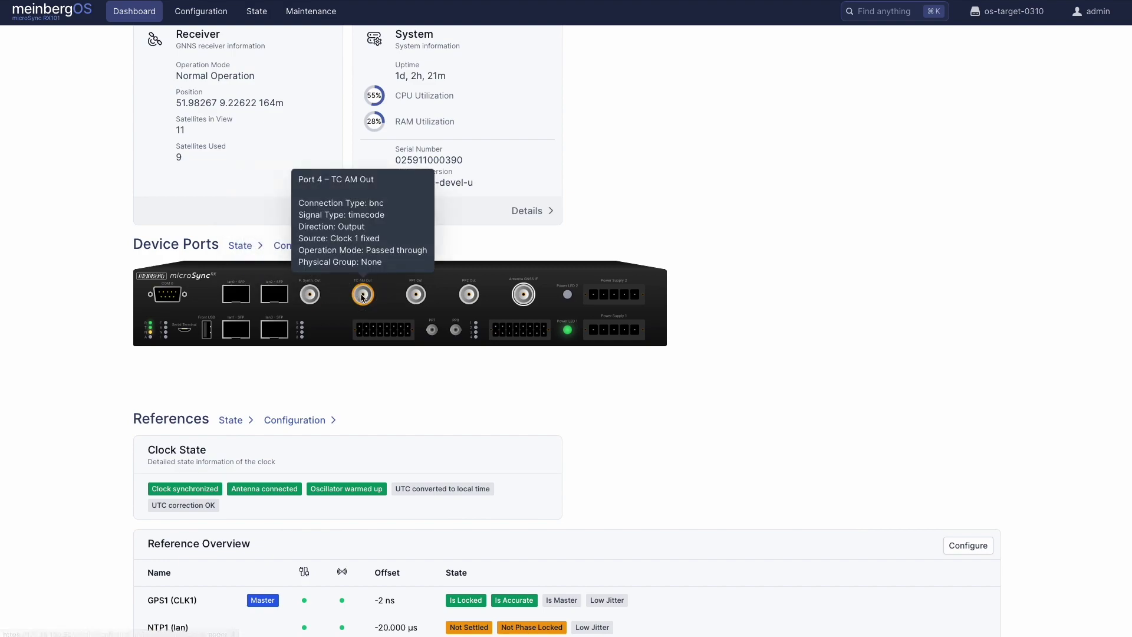
pyautogui.click(363, 296)
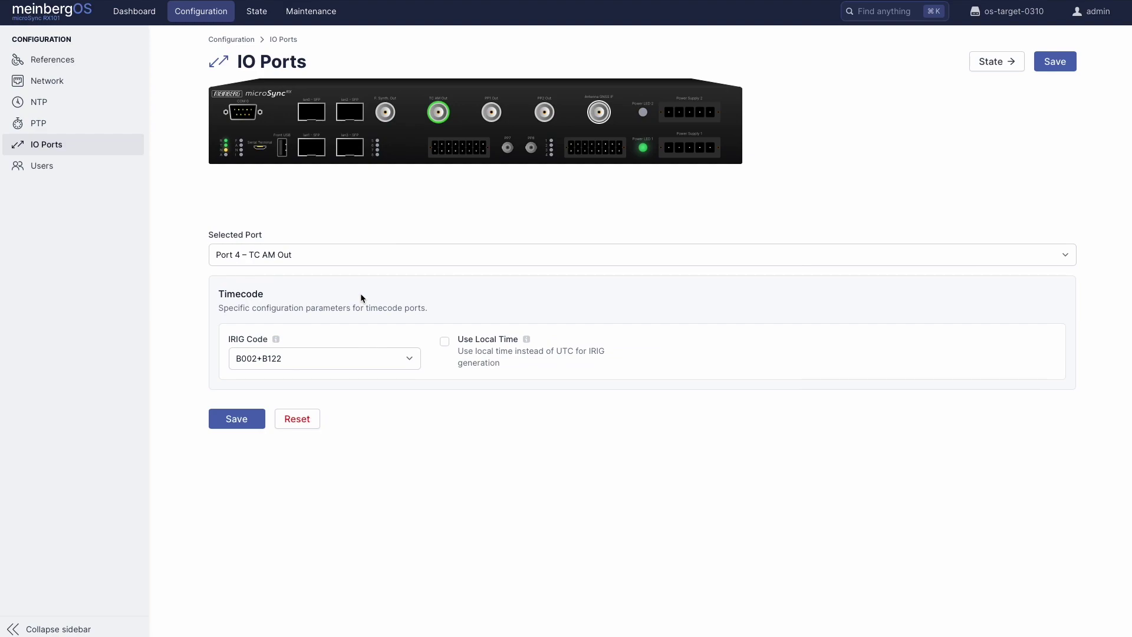
pyautogui.click(363, 355)
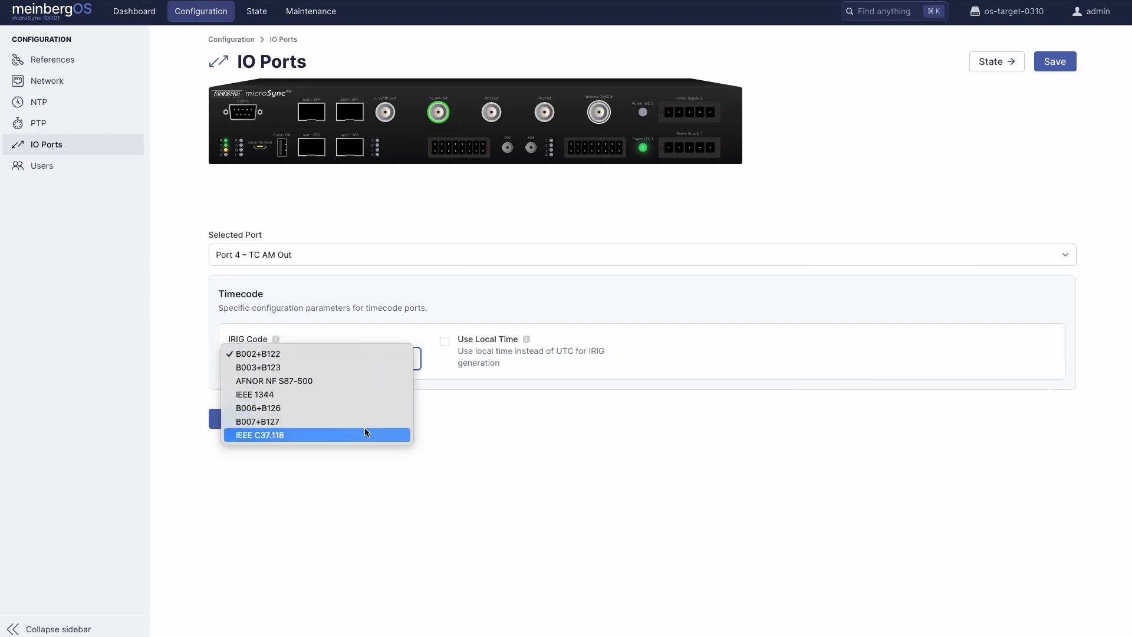
pyautogui.click(462, 408)
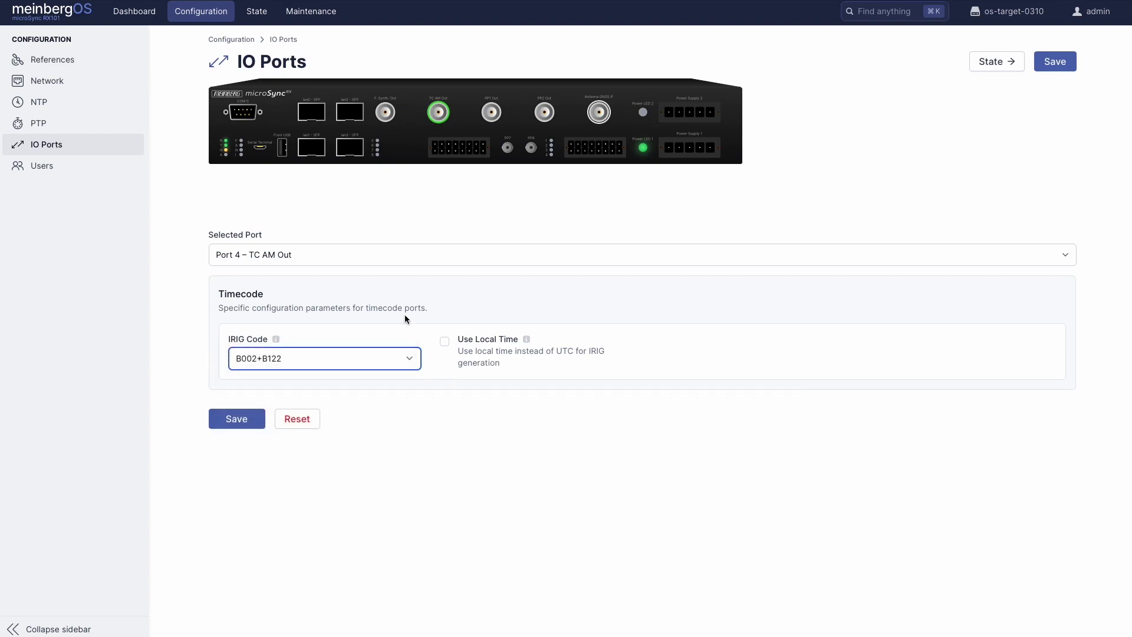
pyautogui.click(306, 116)
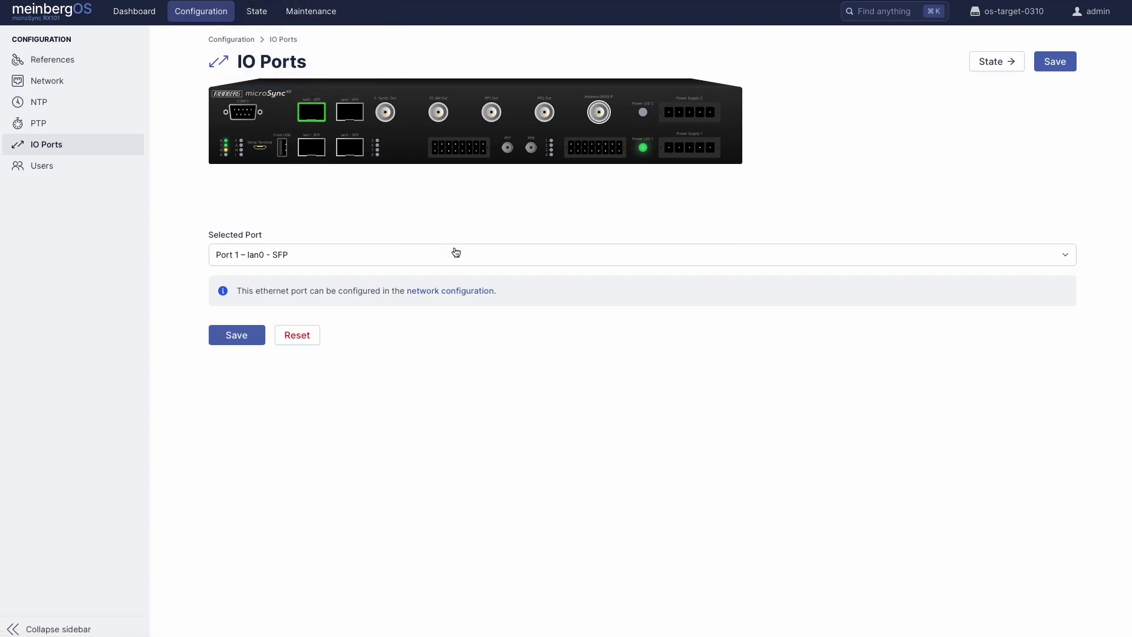
pyautogui.click(460, 290)
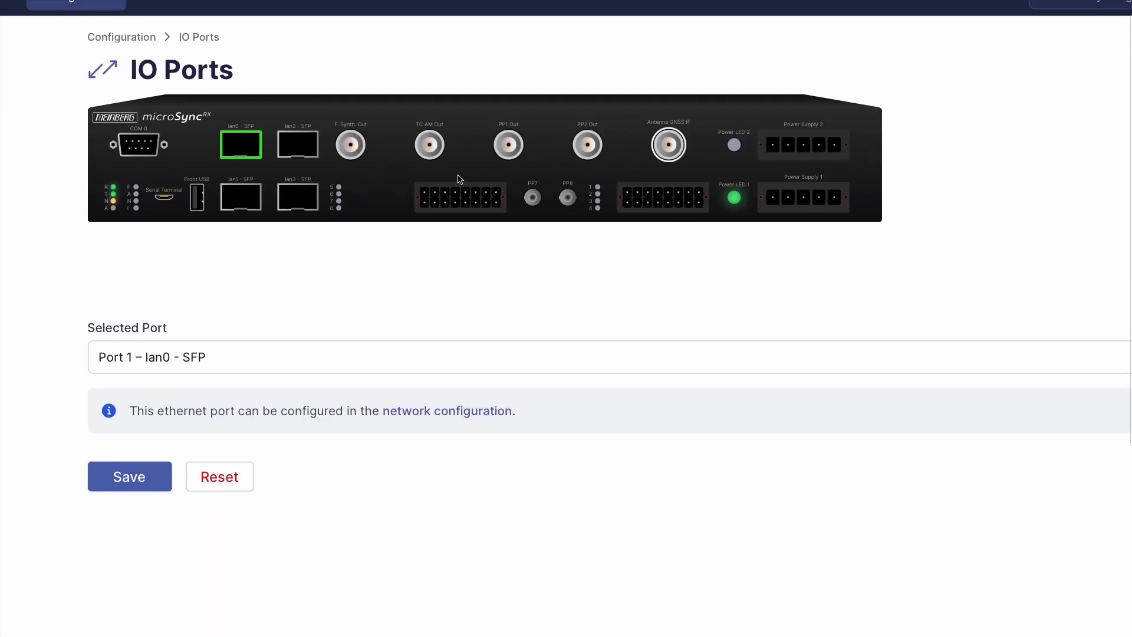
pyautogui.moveTo(427, 195)
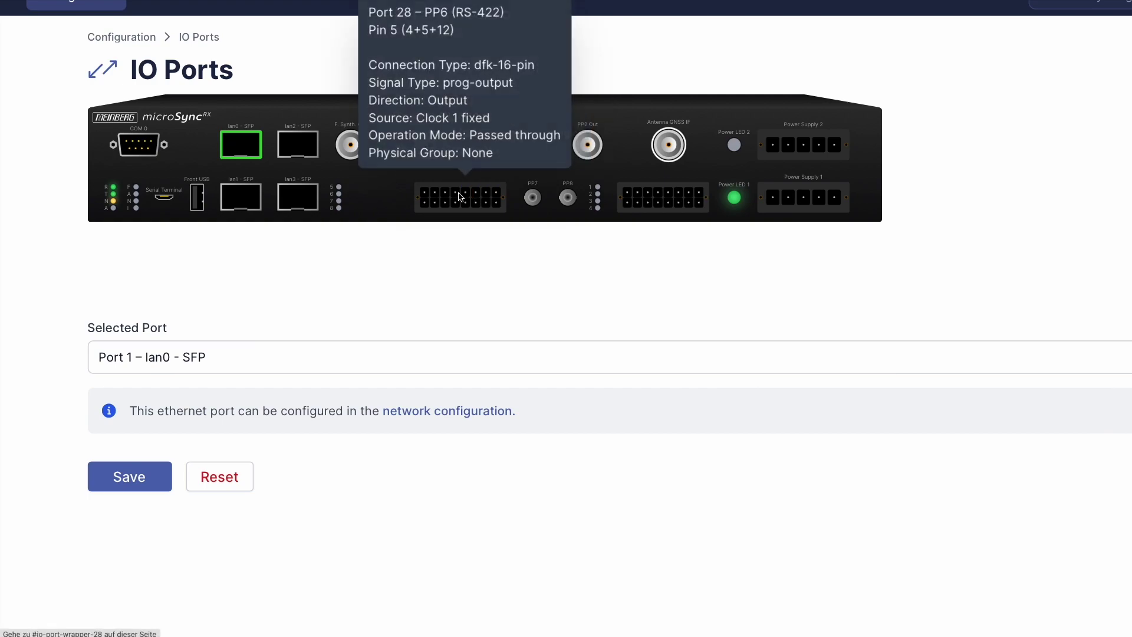
pyautogui.click(466, 197)
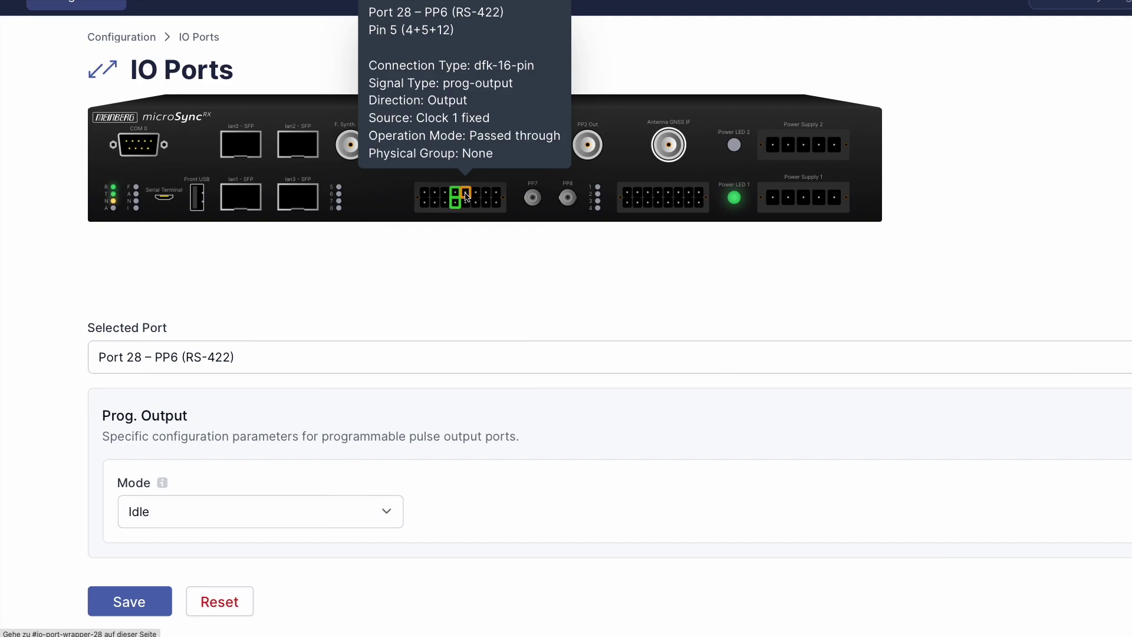
pyautogui.click(499, 195)
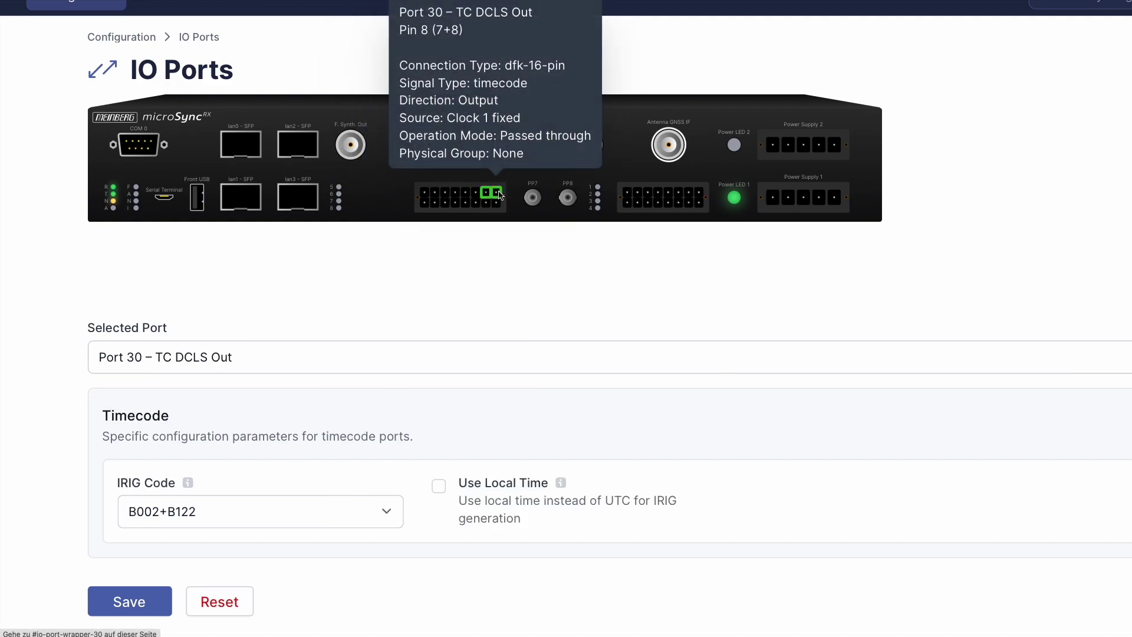
pyautogui.click(628, 196)
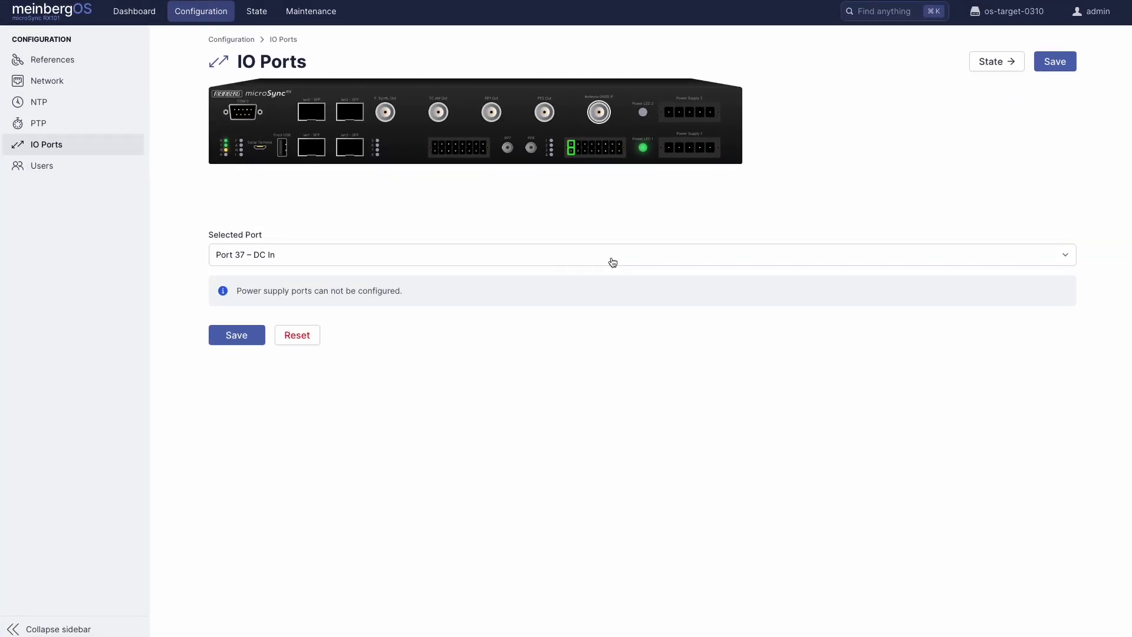
pyautogui.click(42, 7)
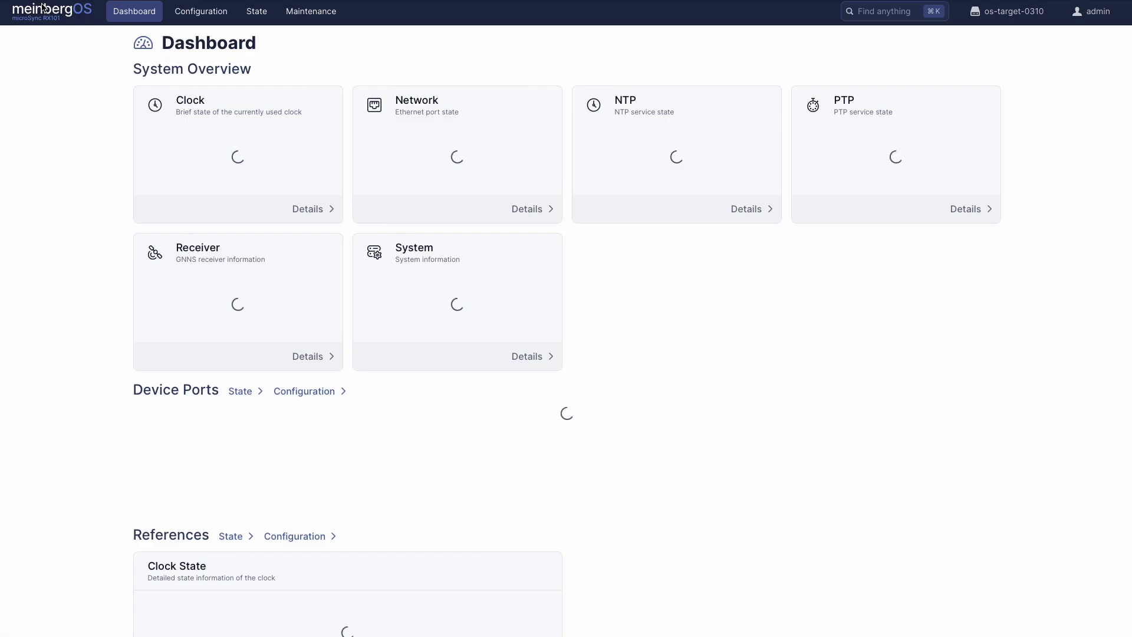
# In the reference sources configuration, expand GPS1 and NTP1 and drag GPS1 below NTP1
pyautogui.scroll(-5, 443, 435)
pyautogui.scroll(-6, 444, 437)
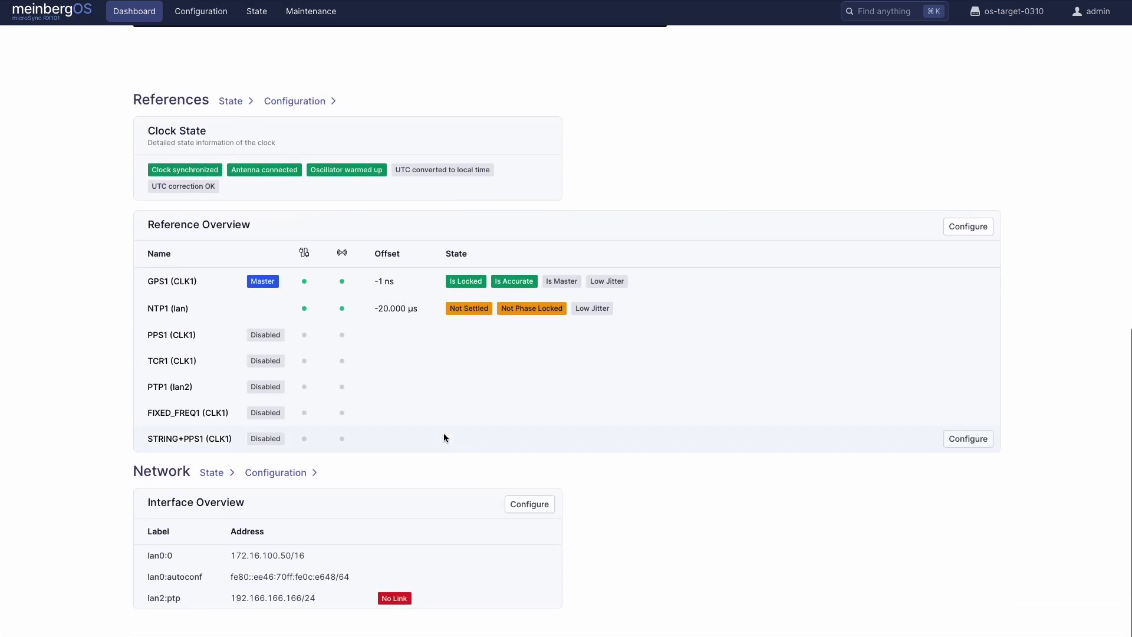
pyautogui.click(959, 229)
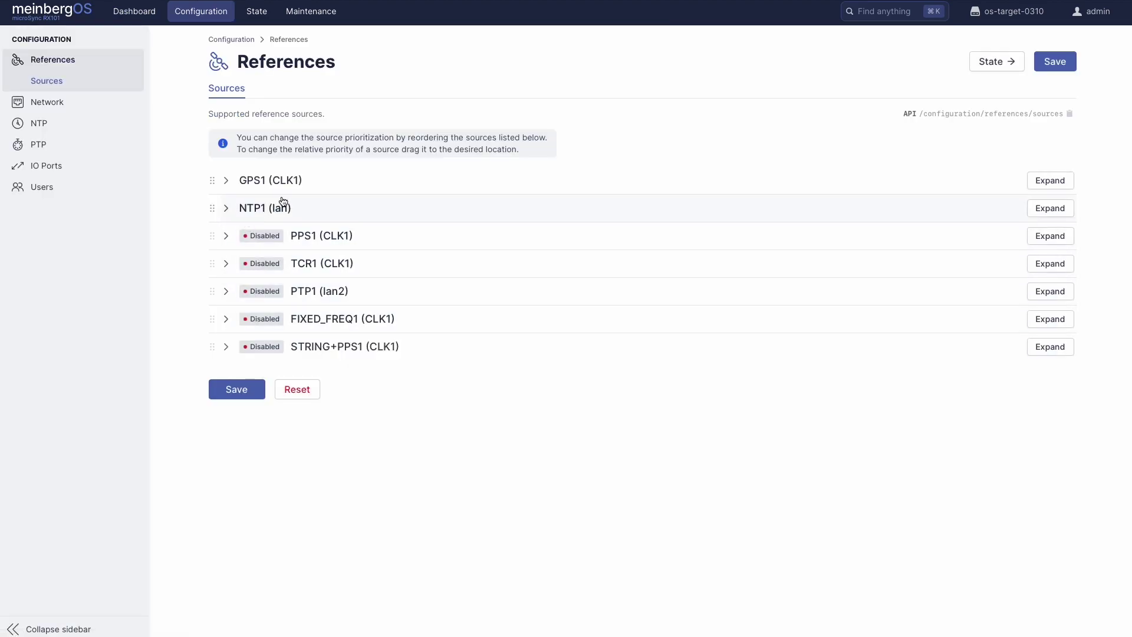
pyautogui.click(423, 175)
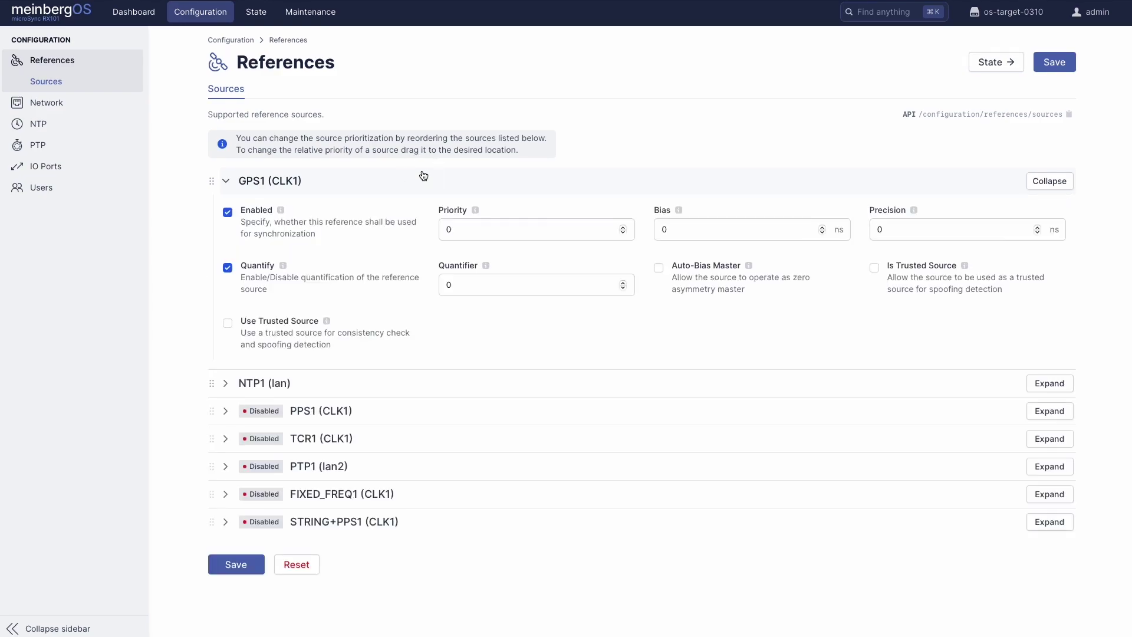
pyautogui.click(407, 386)
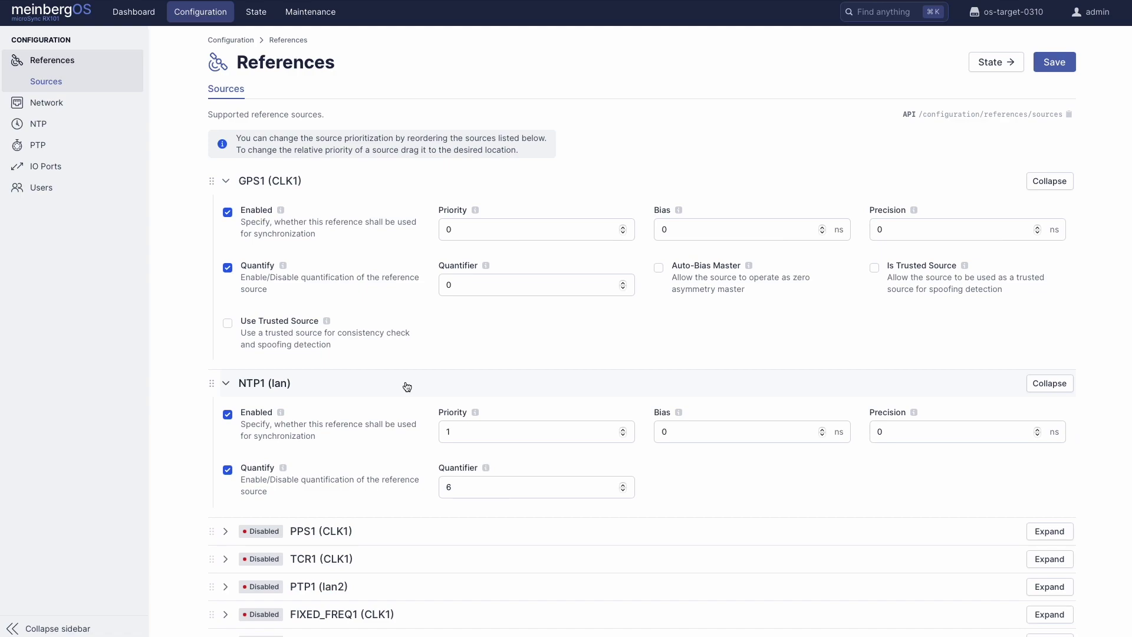
pyautogui.click(483, 231)
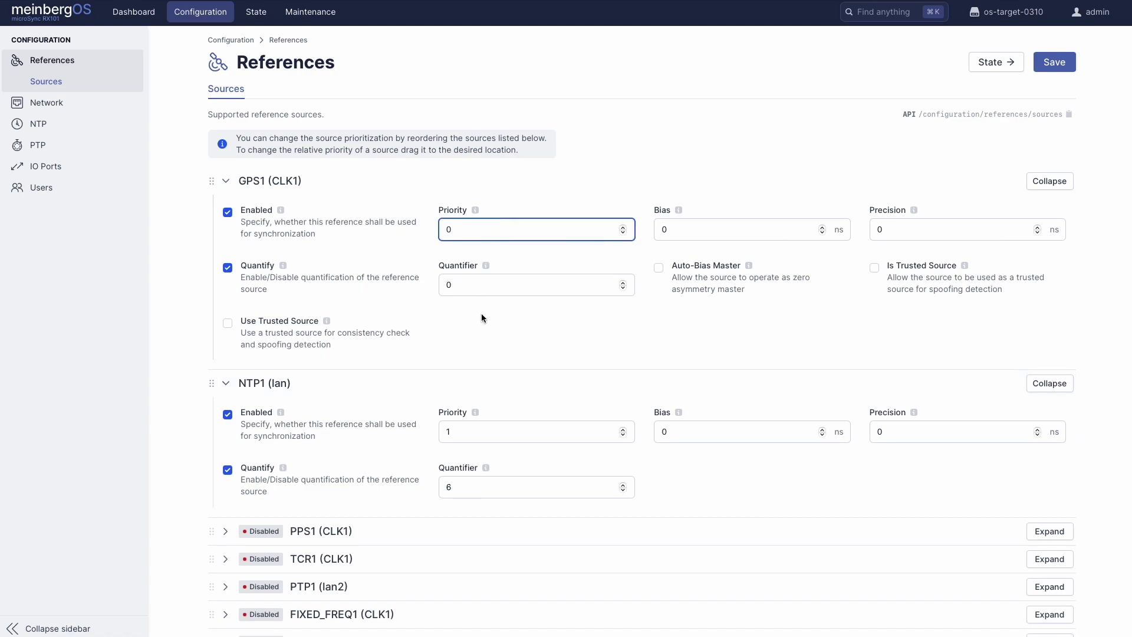
pyautogui.click(483, 432)
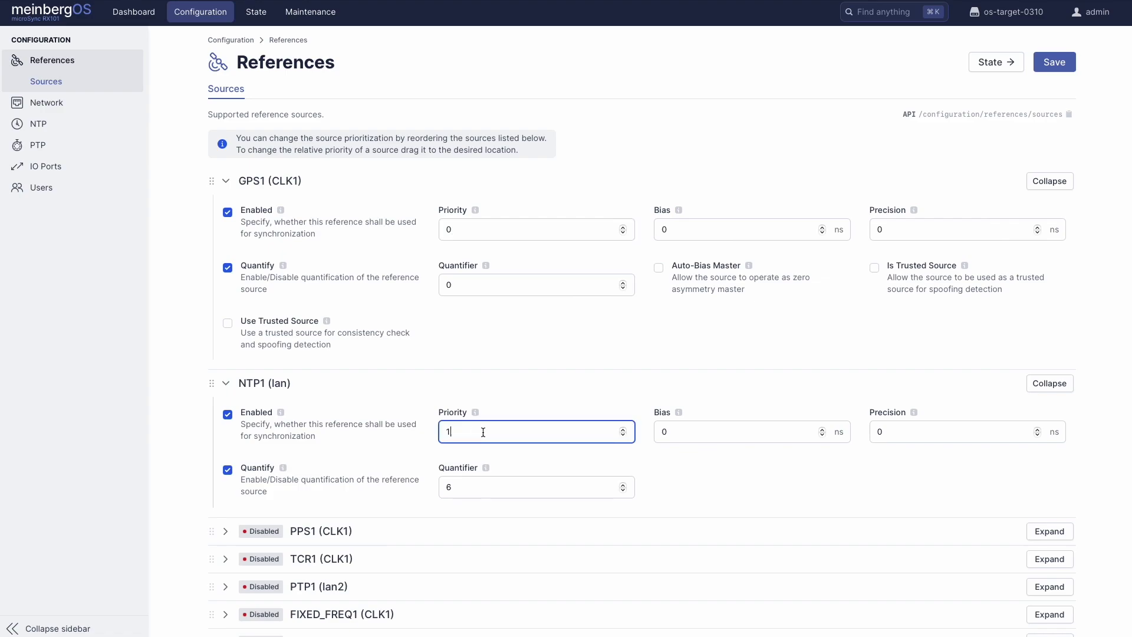
pyautogui.moveTo(211, 181); pyautogui.dragTo(197, 469)
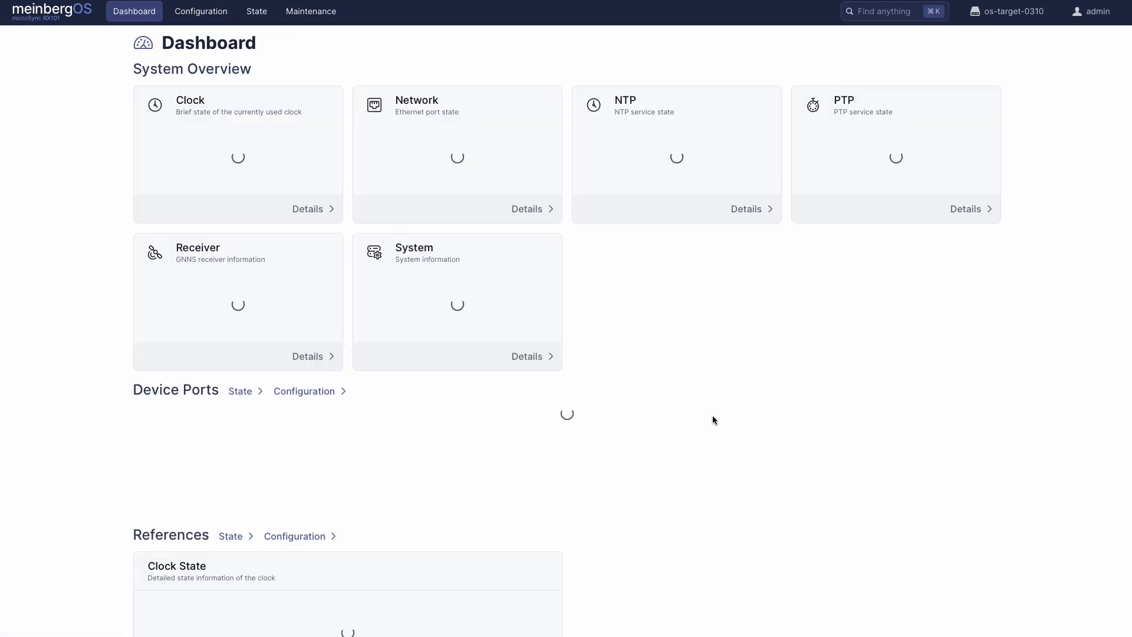
pyautogui.scroll(-5, 712, 415)
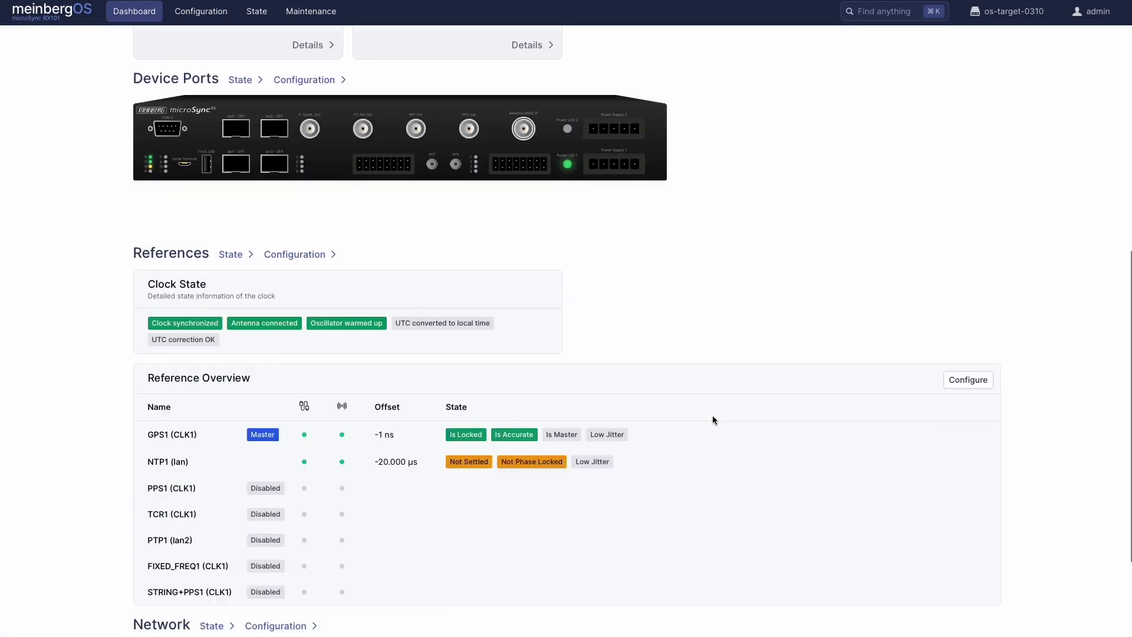
# In the network configuration, expand Interface lan0 and review the PRP and Bonding settings
pyautogui.scroll(-3, 712, 415)
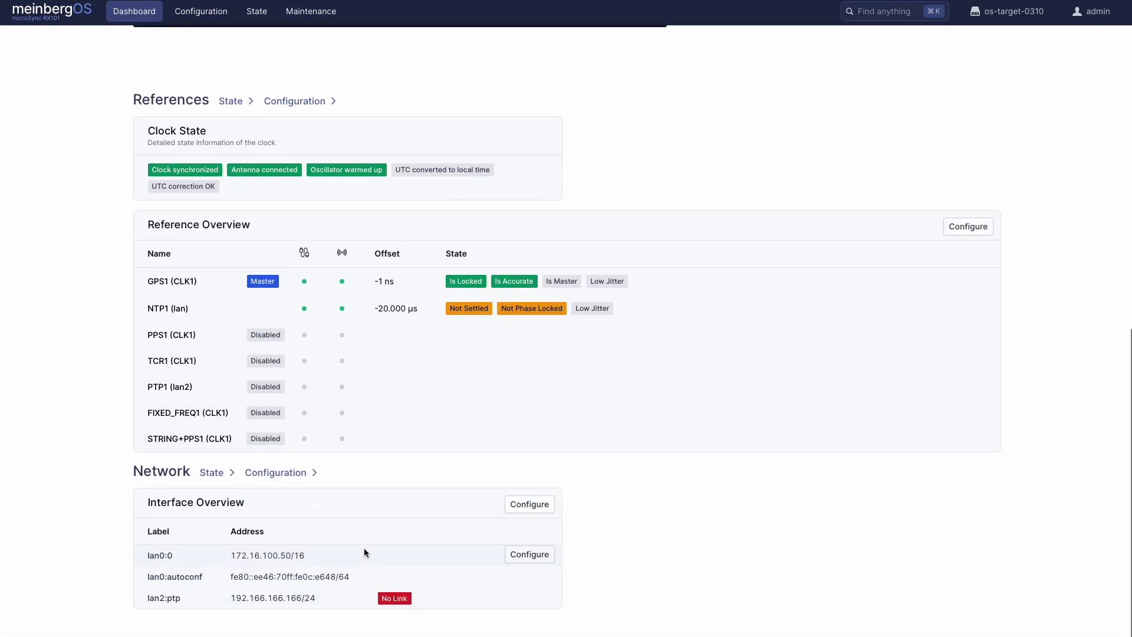
pyautogui.click(517, 502)
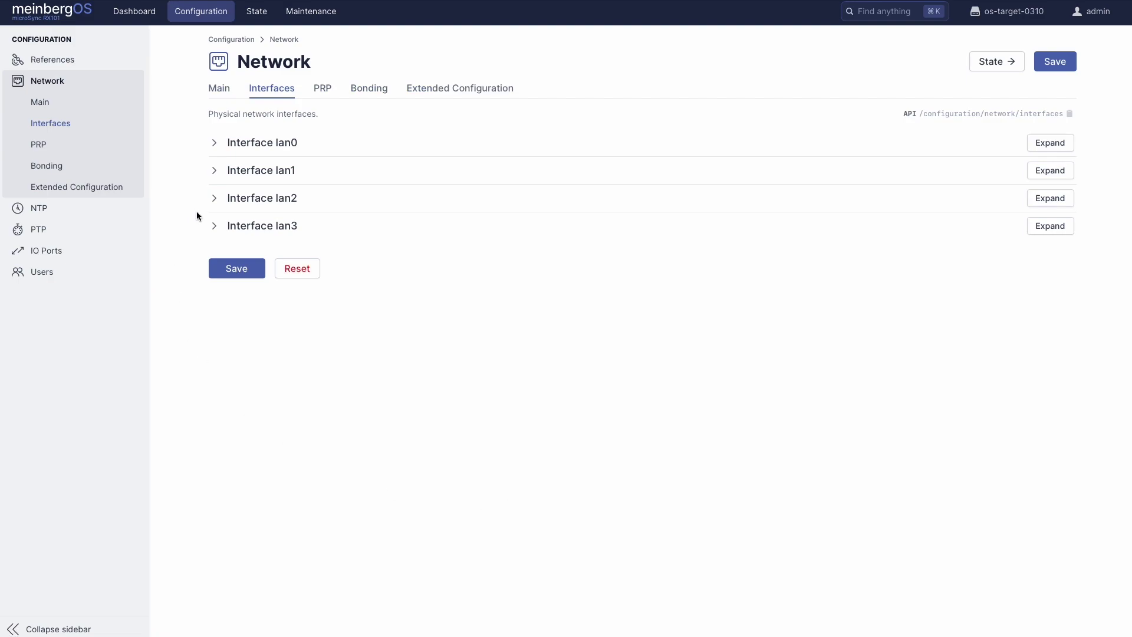
pyautogui.click(242, 144)
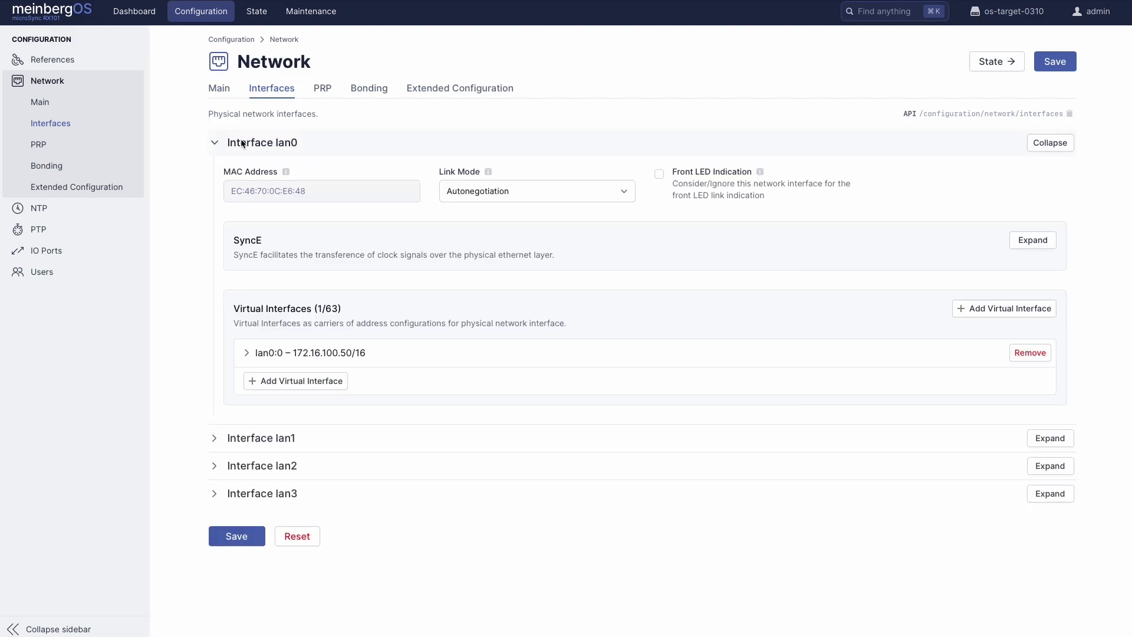
pyautogui.click(315, 96)
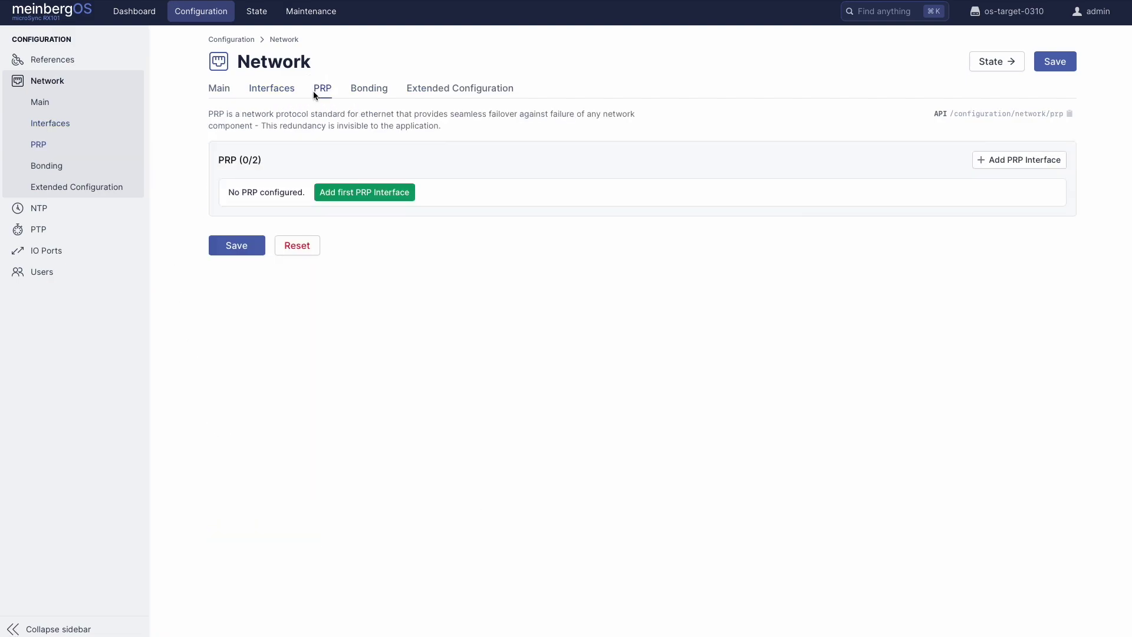
pyautogui.click(364, 93)
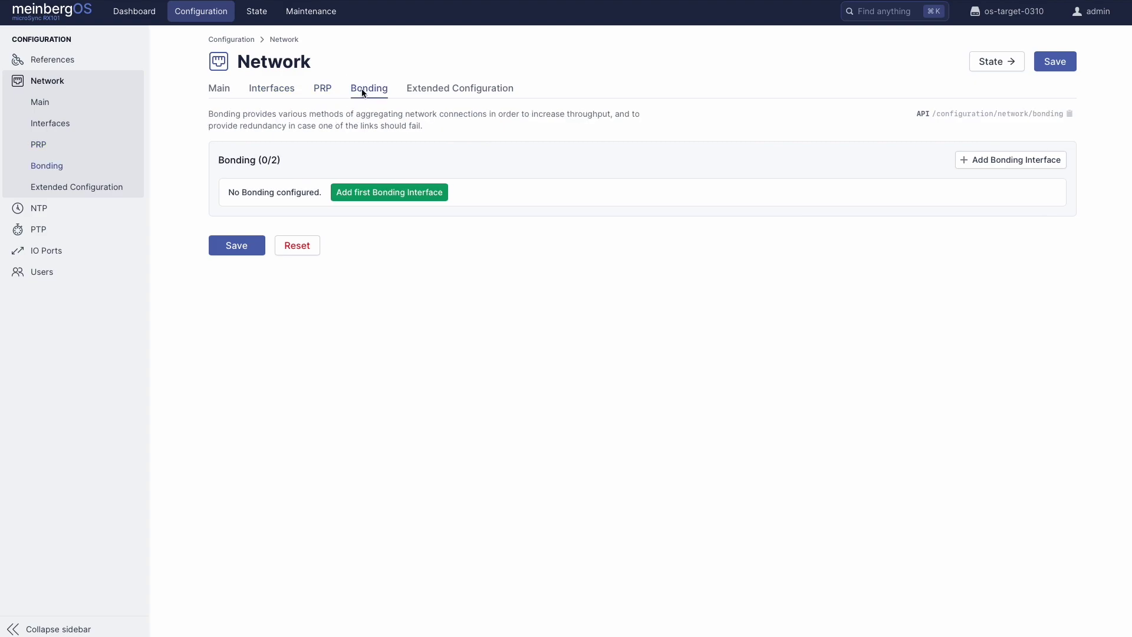
pyautogui.click(103, 215)
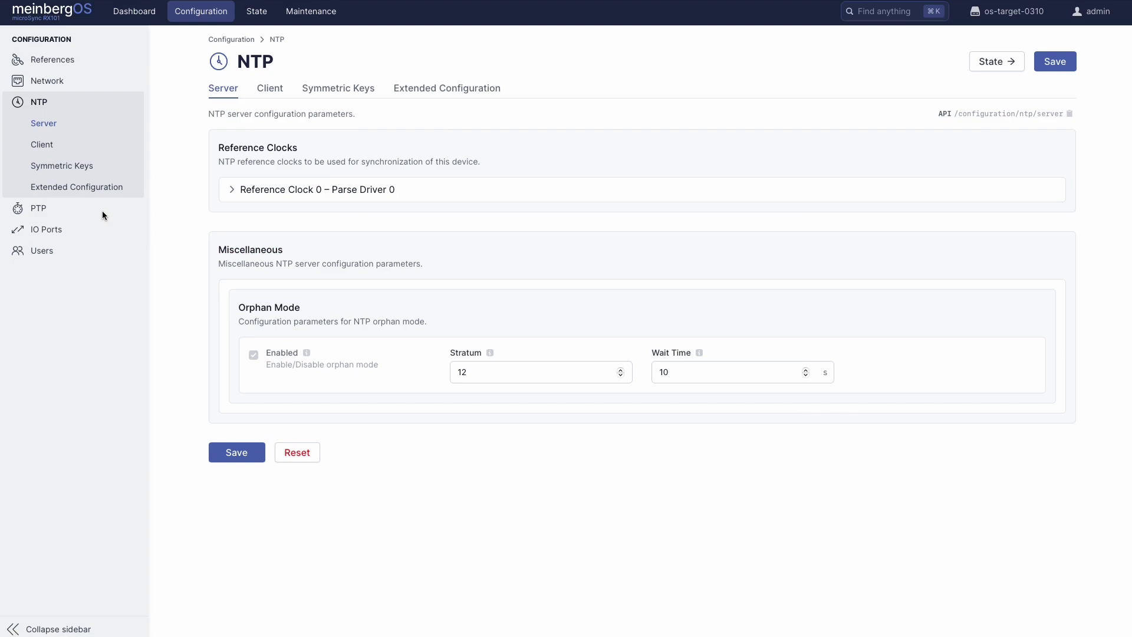
# Review the NTP Client and Symmetric Keys settings, then expand PTP Interface lan2
pyautogui.click(278, 90)
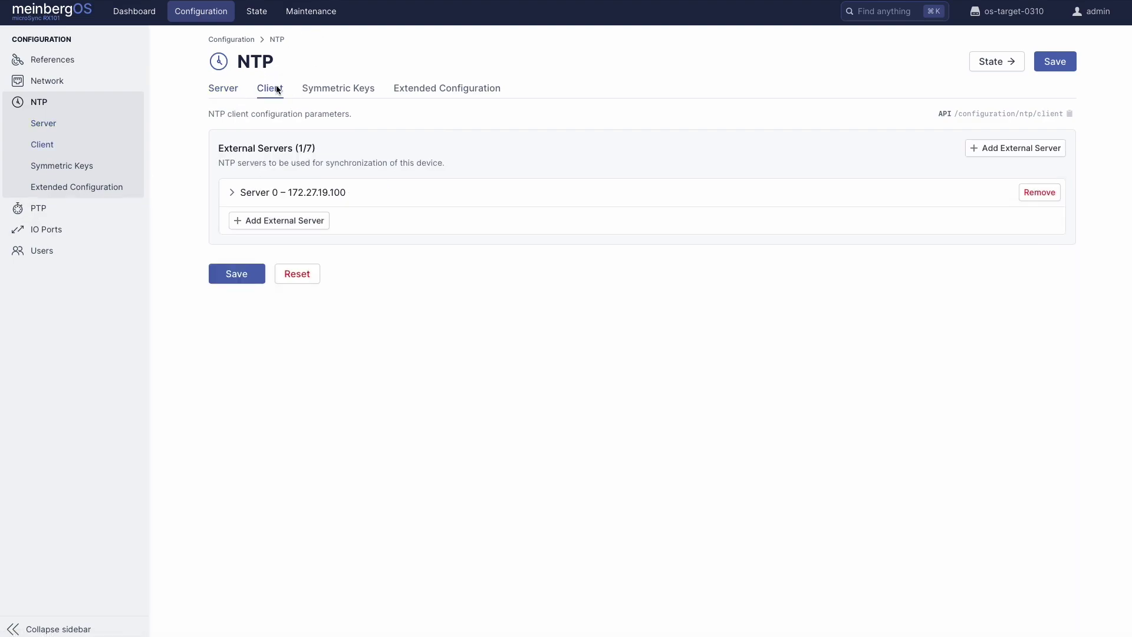
pyautogui.click(319, 87)
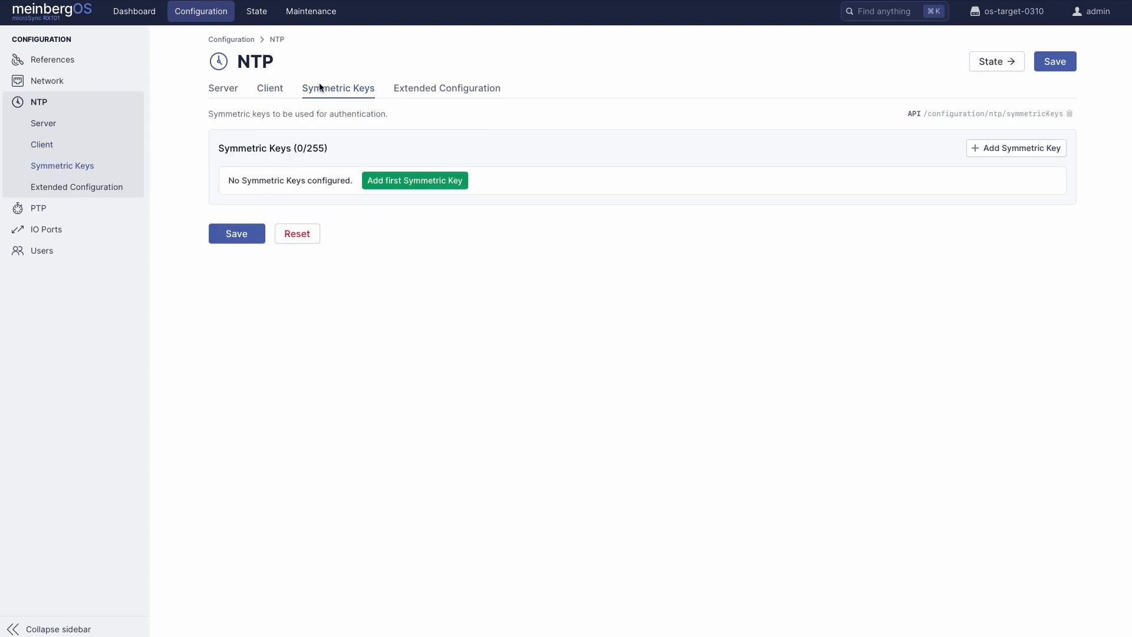
pyautogui.click(101, 215)
pyautogui.click(246, 141)
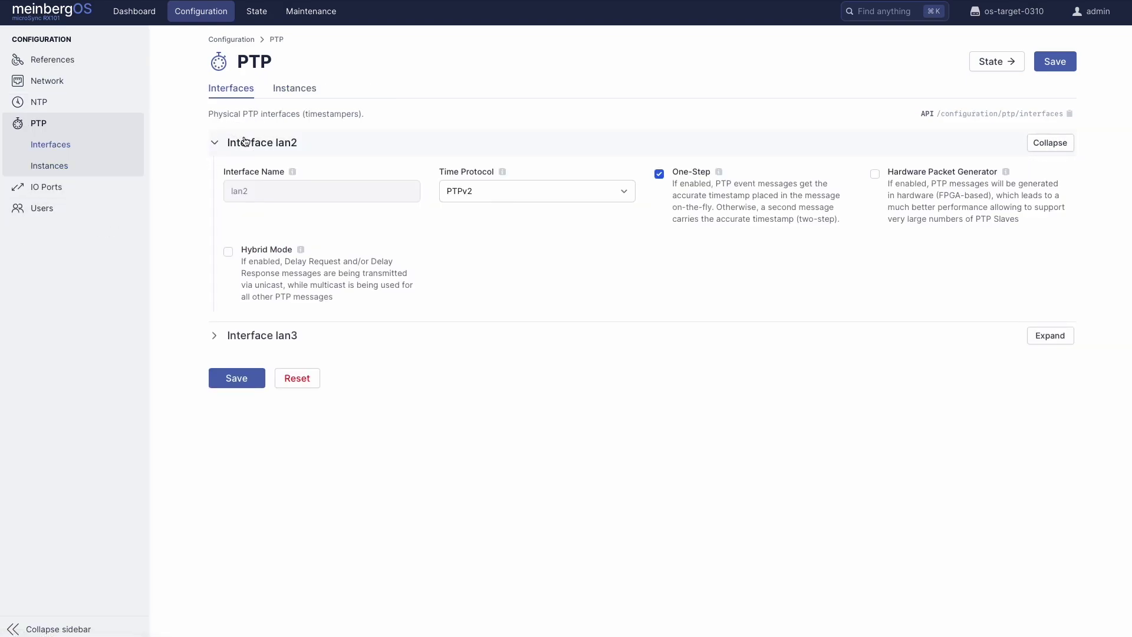
# Change the Example PTP Instance's PTPv2 profile to Power IEEE C37.238-2011
pyautogui.click(295, 94)
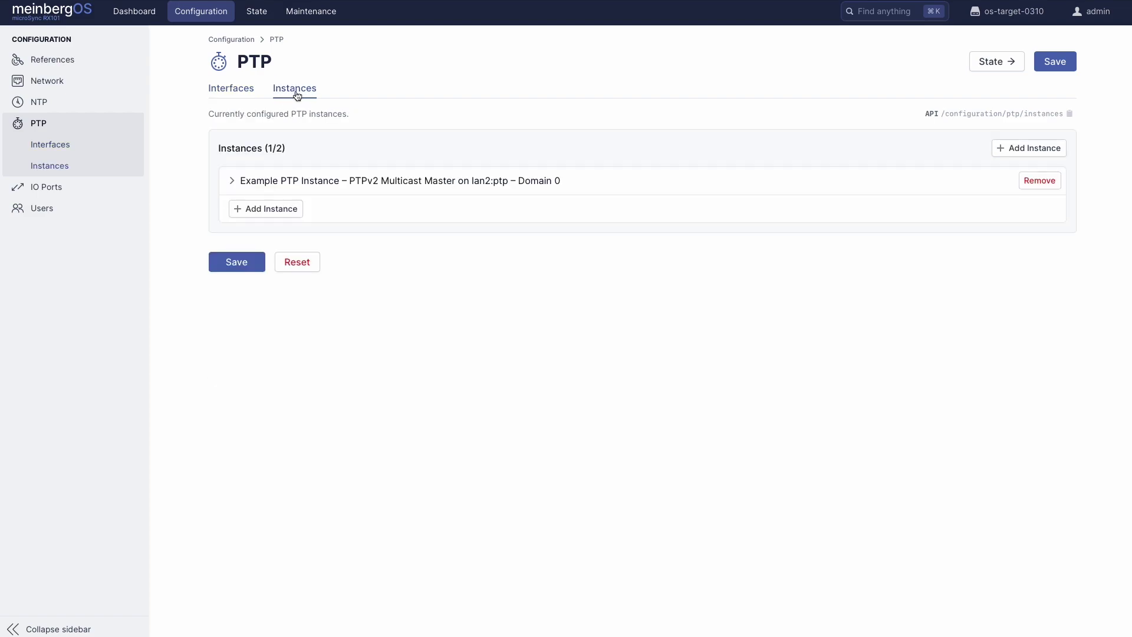
pyautogui.click(375, 179)
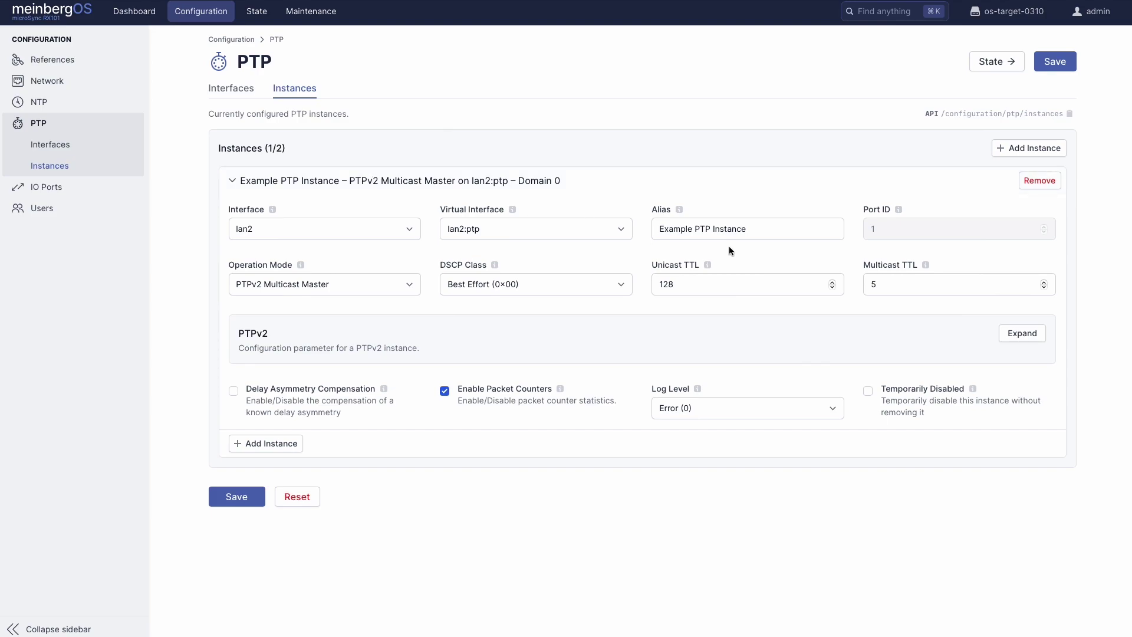
pyautogui.click(1008, 344)
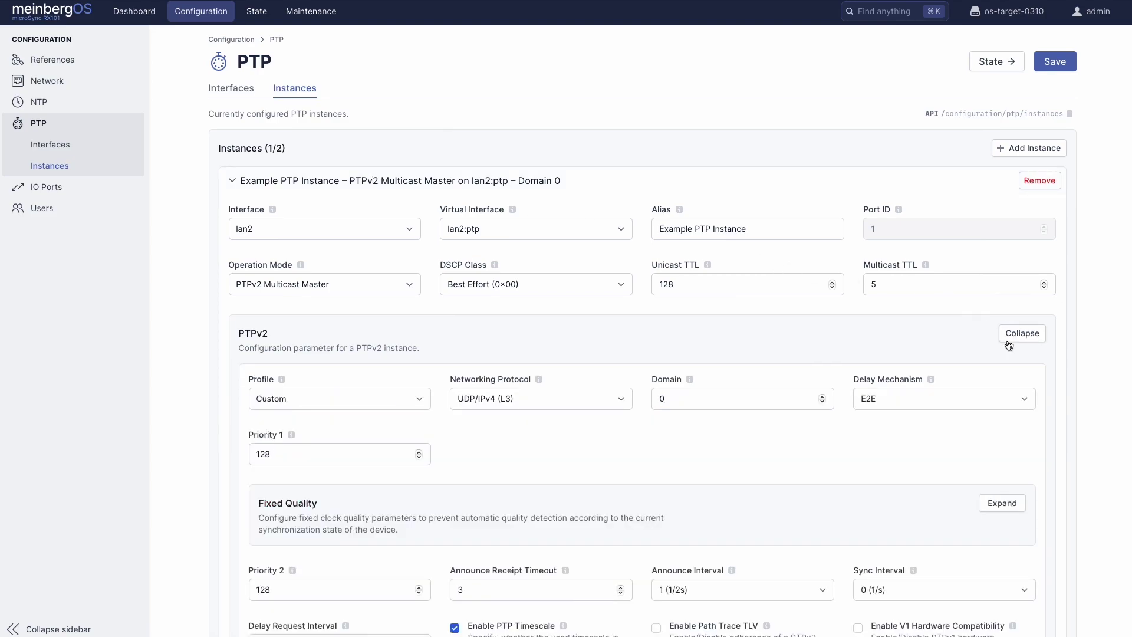
pyautogui.click(419, 399)
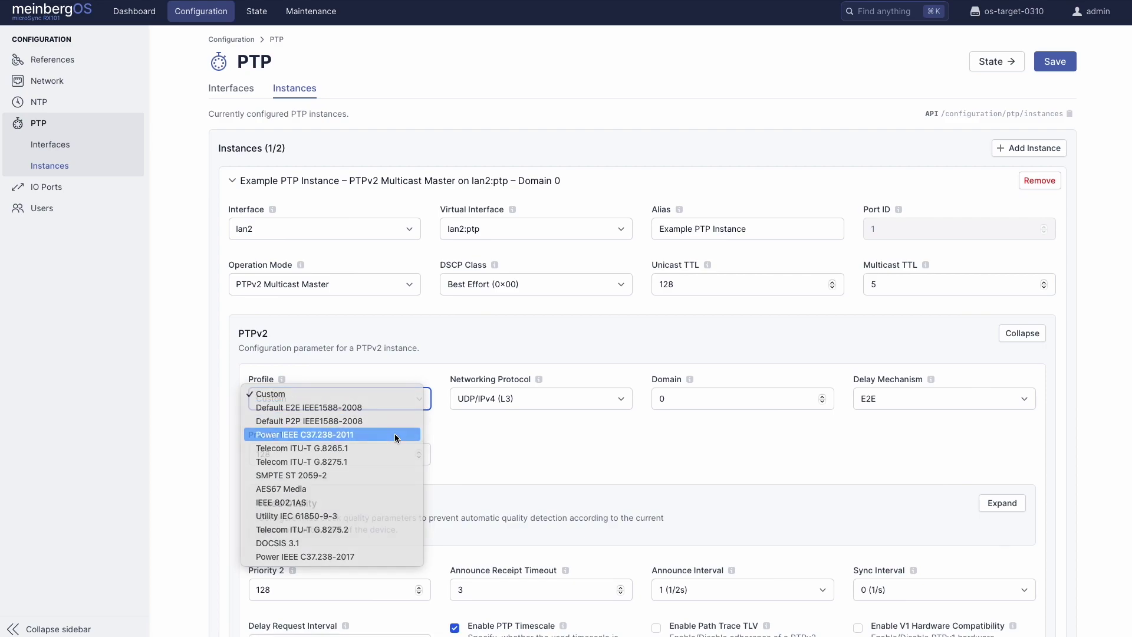
pyautogui.click(395, 433)
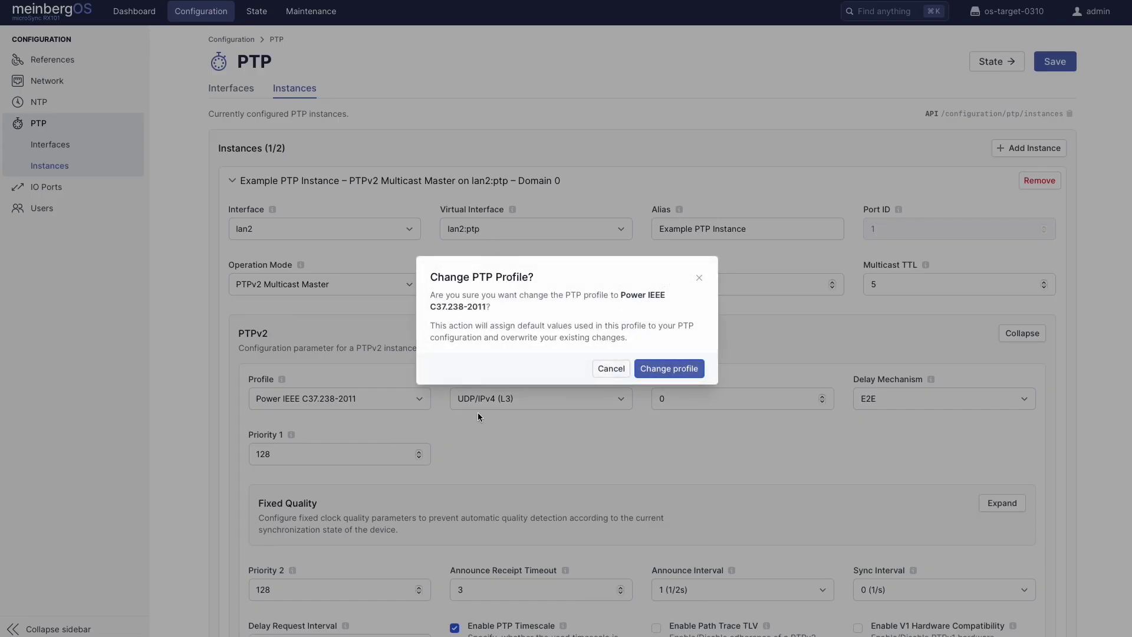
pyautogui.click(663, 376)
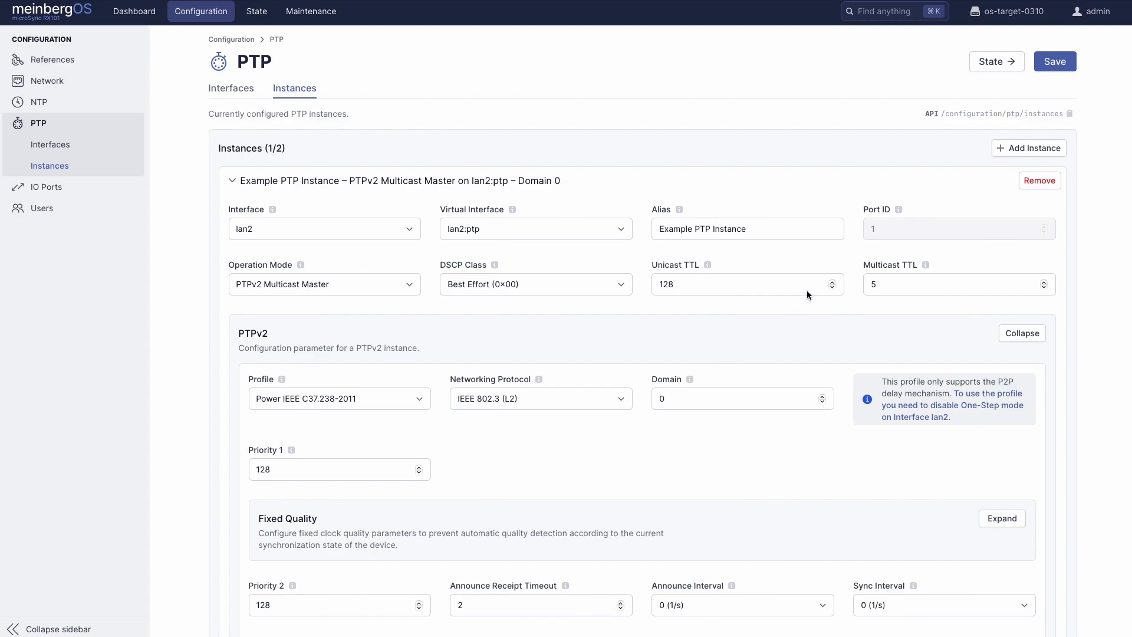
# Save the PTP configuration and review the One-Step validation error on lan2
pyautogui.click(1053, 63)
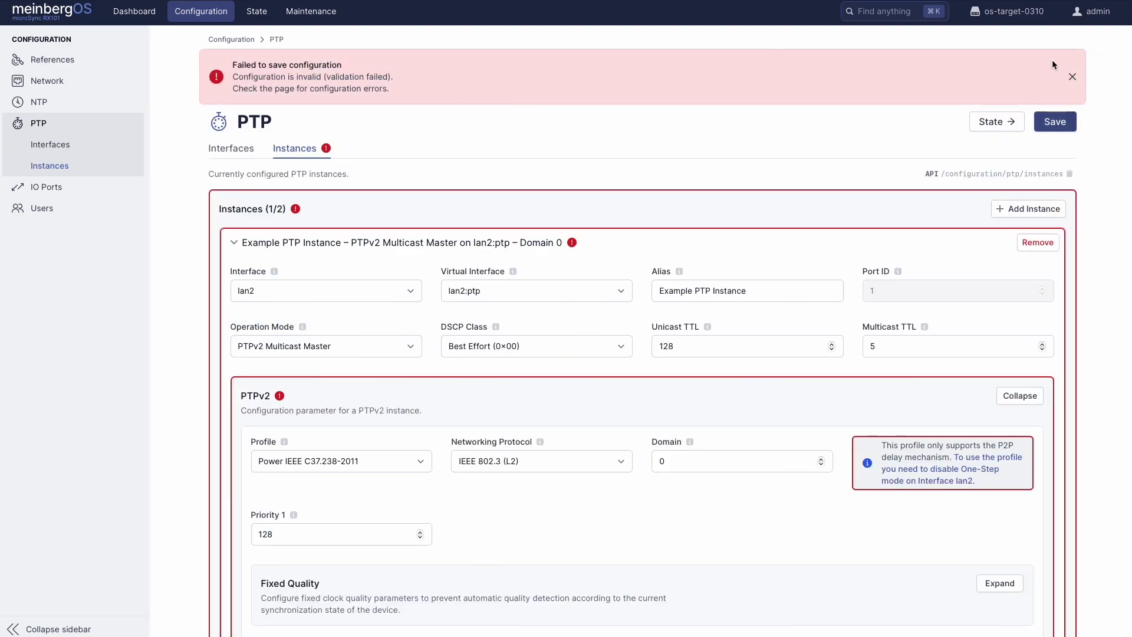
pyautogui.scroll(-1, 616, 318)
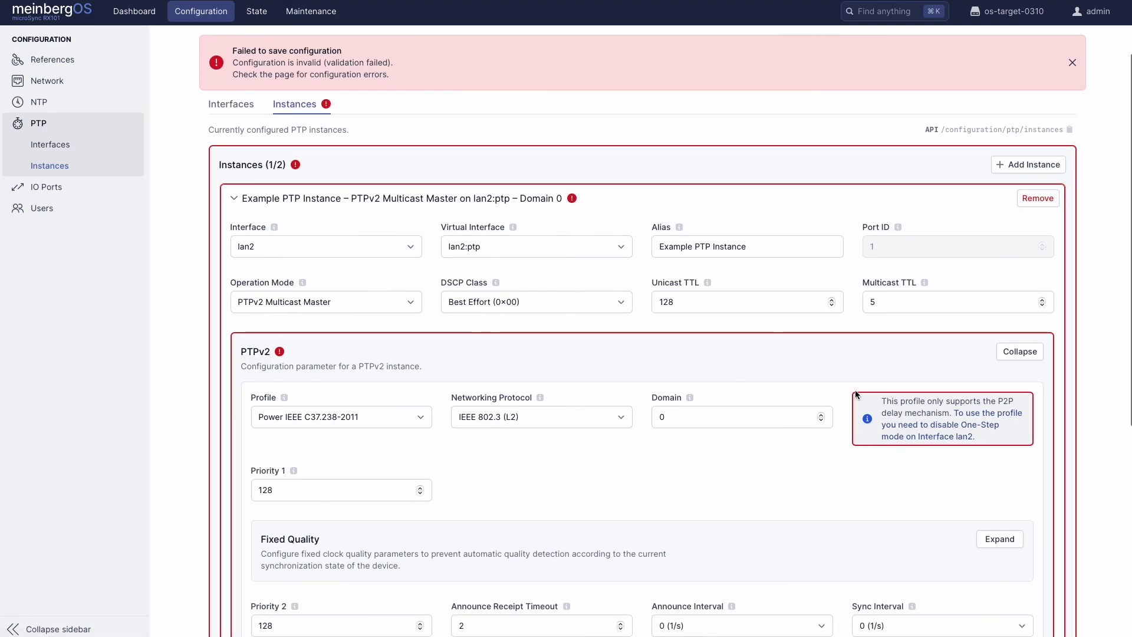
pyautogui.scroll(1, 455, 312)
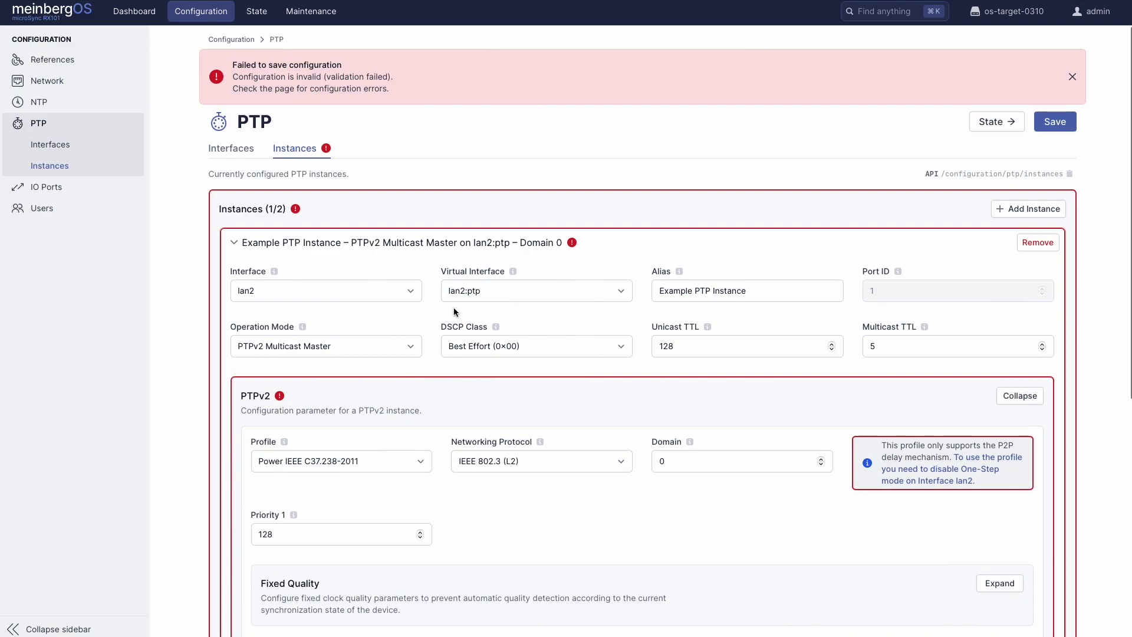
# Expand the admin and info accounts in Users and scroll through their channels and permissions
pyautogui.click(56, 218)
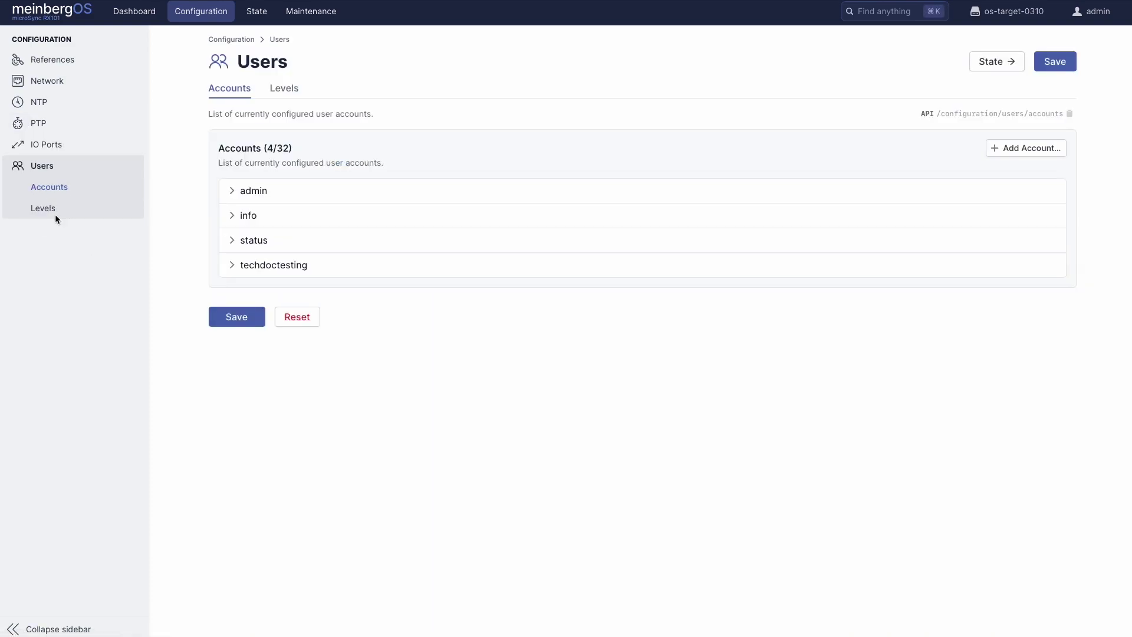
pyautogui.click(242, 190)
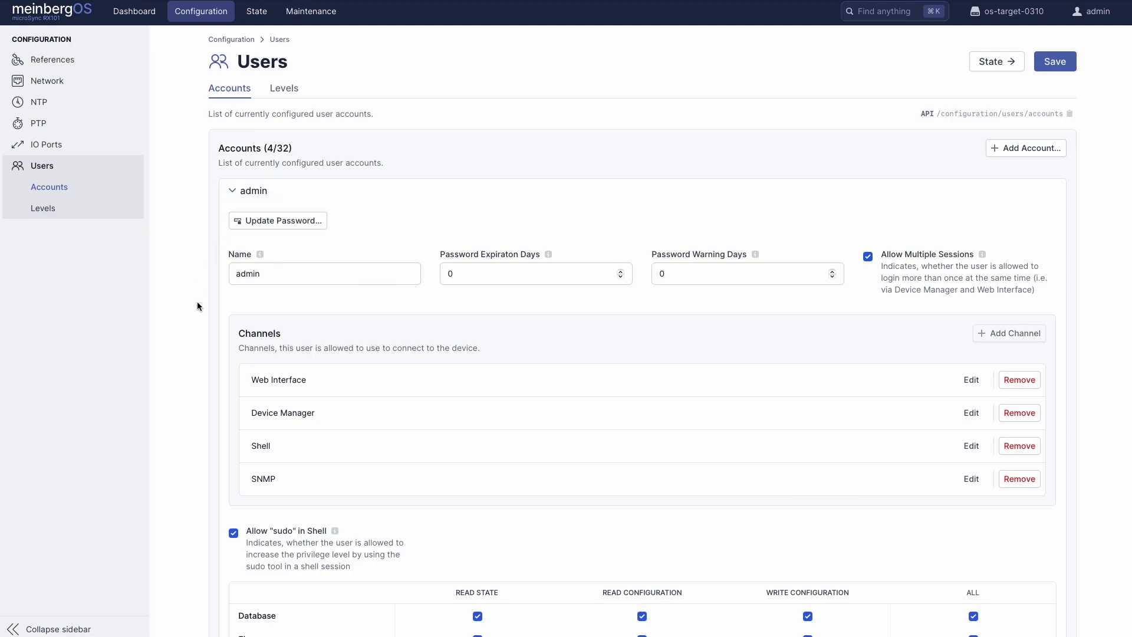
pyautogui.scroll(-9, 197, 306)
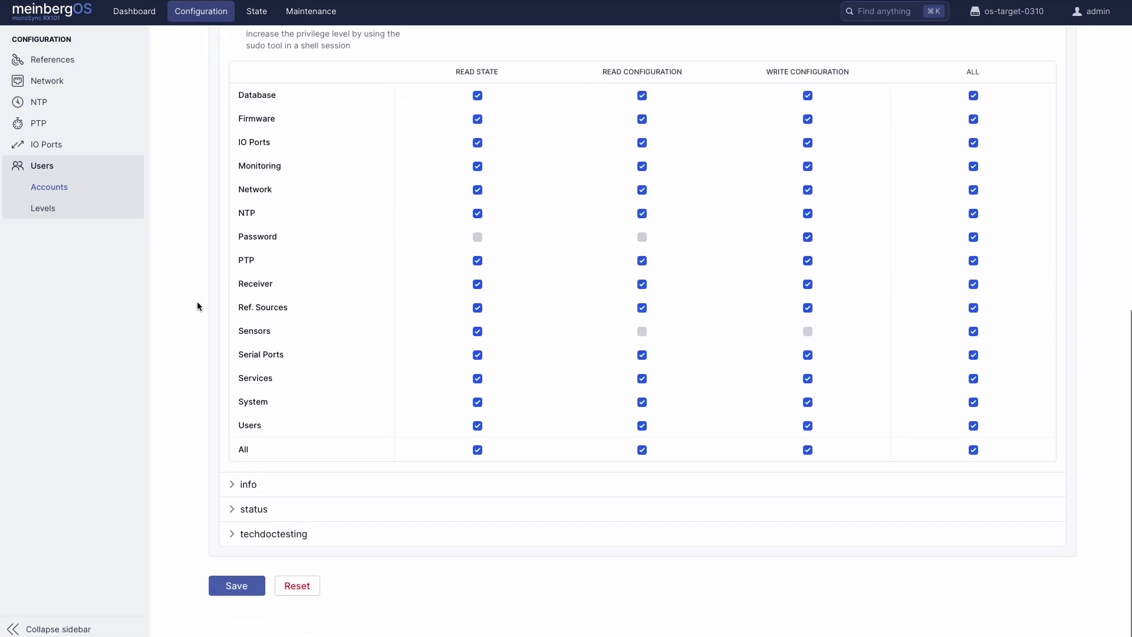
pyautogui.click(243, 489)
pyautogui.scroll(-7, 244, 492)
pyautogui.scroll(-6, 244, 489)
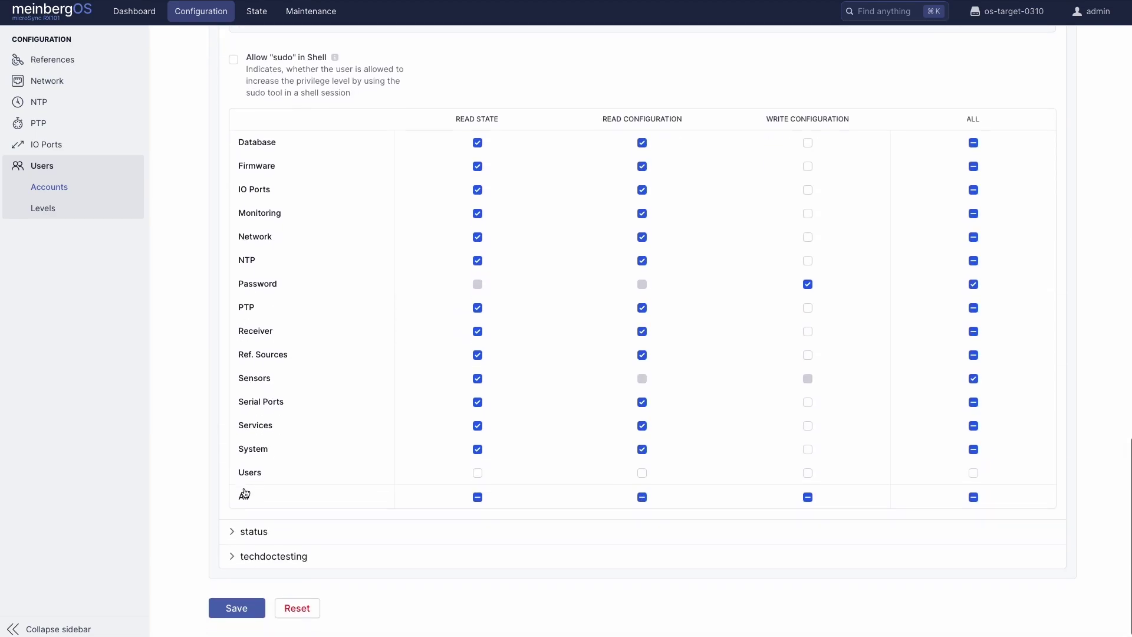
pyautogui.scroll(15, 244, 489)
pyautogui.scroll(6, 244, 491)
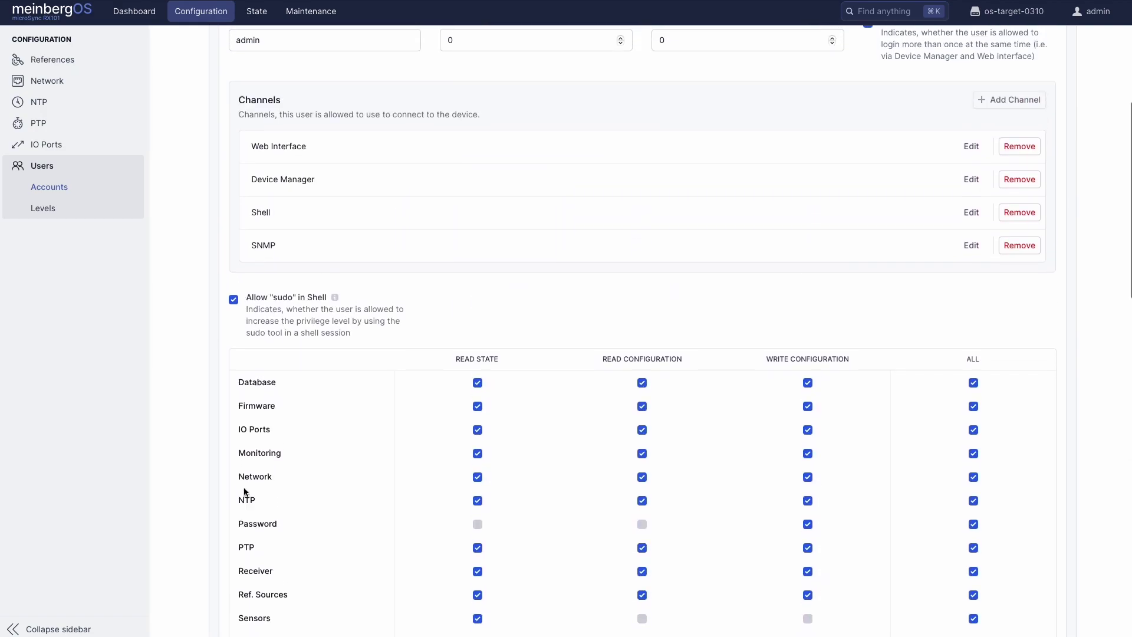
# From the device State overview, view the Network, NTP and PTP state pages
pyautogui.click(262, 15)
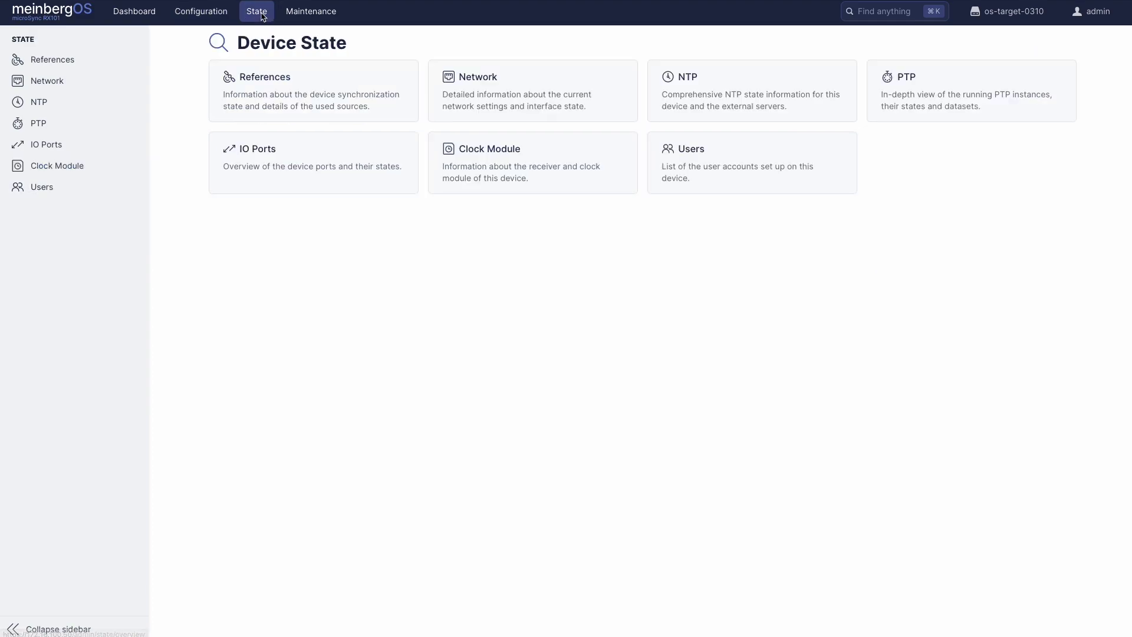
pyautogui.click(519, 93)
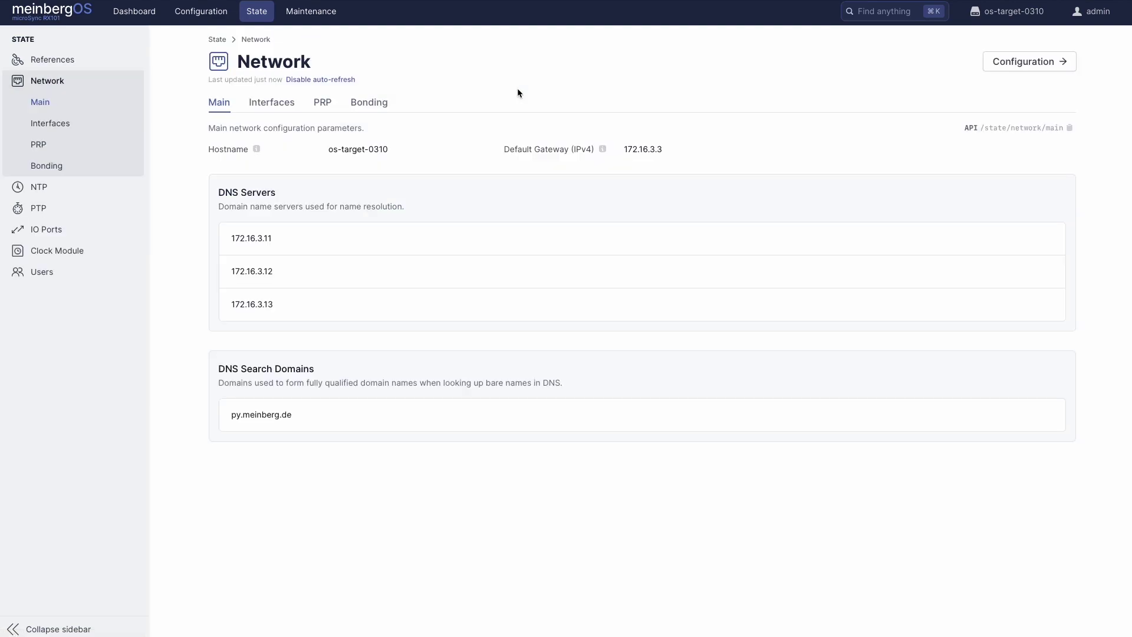
pyautogui.hotkey('alt', 'Left')
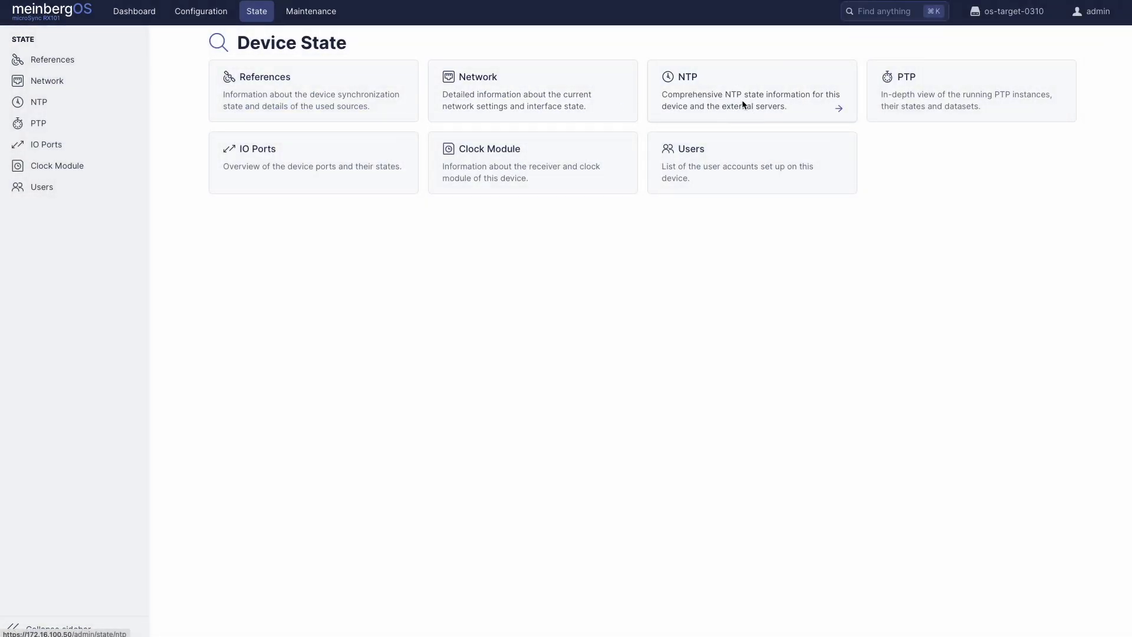
pyautogui.click(743, 105)
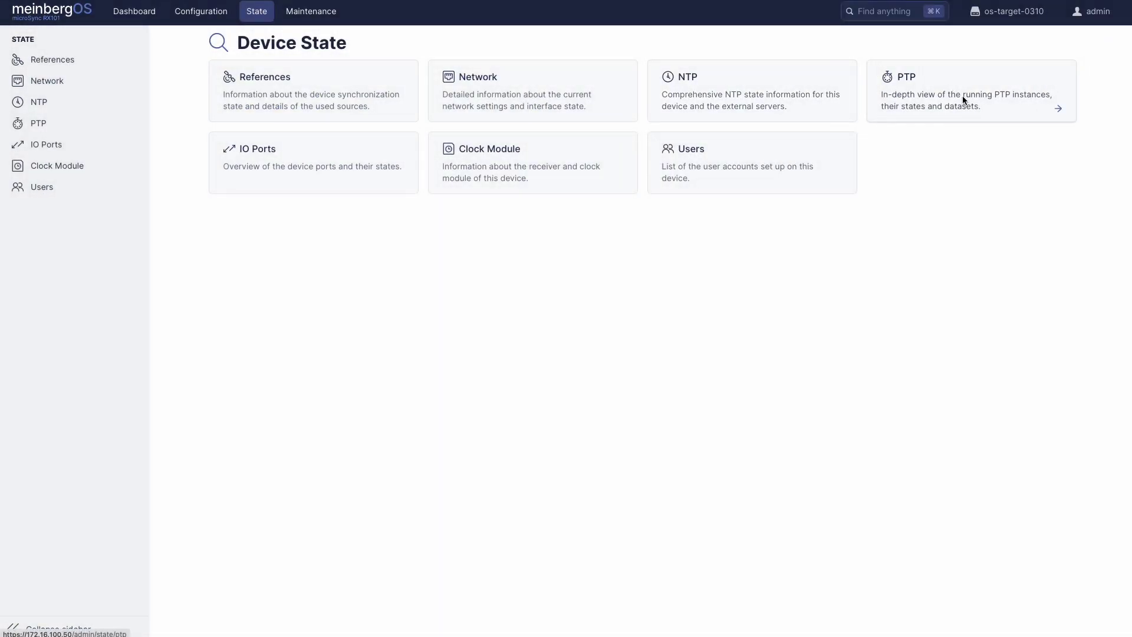
pyautogui.click(962, 95)
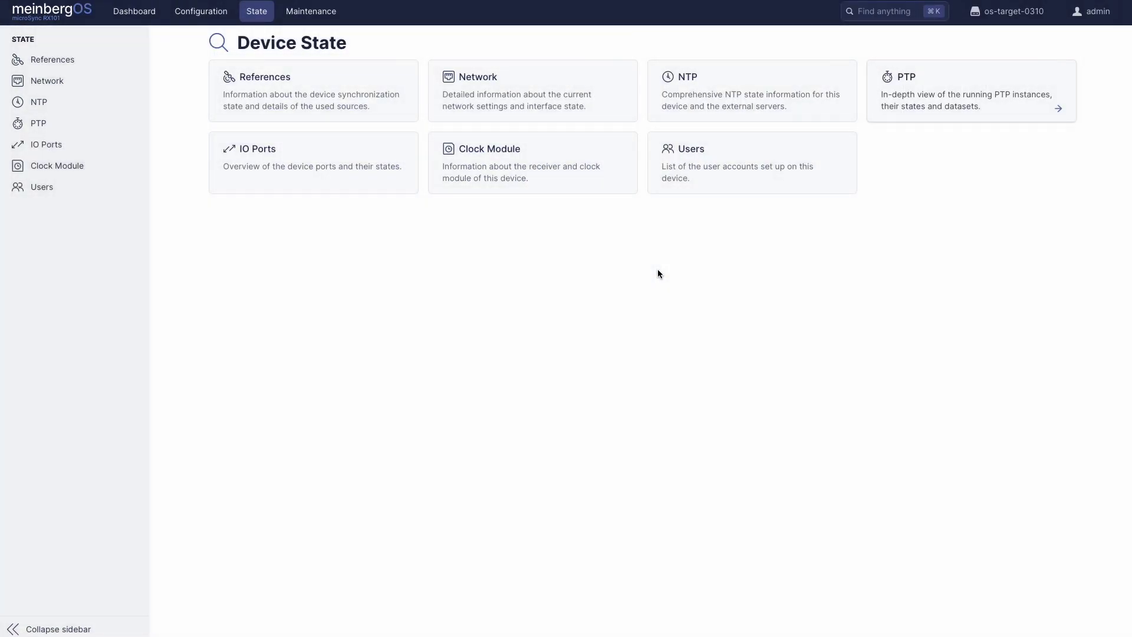
pyautogui.click(274, 175)
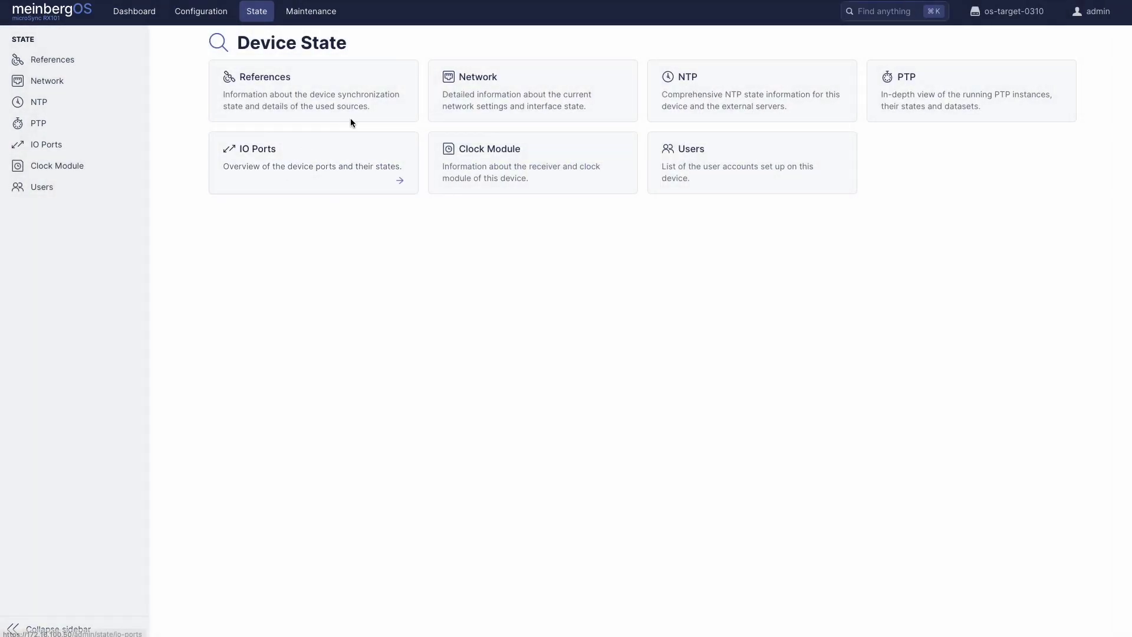
# View the Clock Module and Users state pages and expand the admin account's details
pyautogui.click(557, 154)
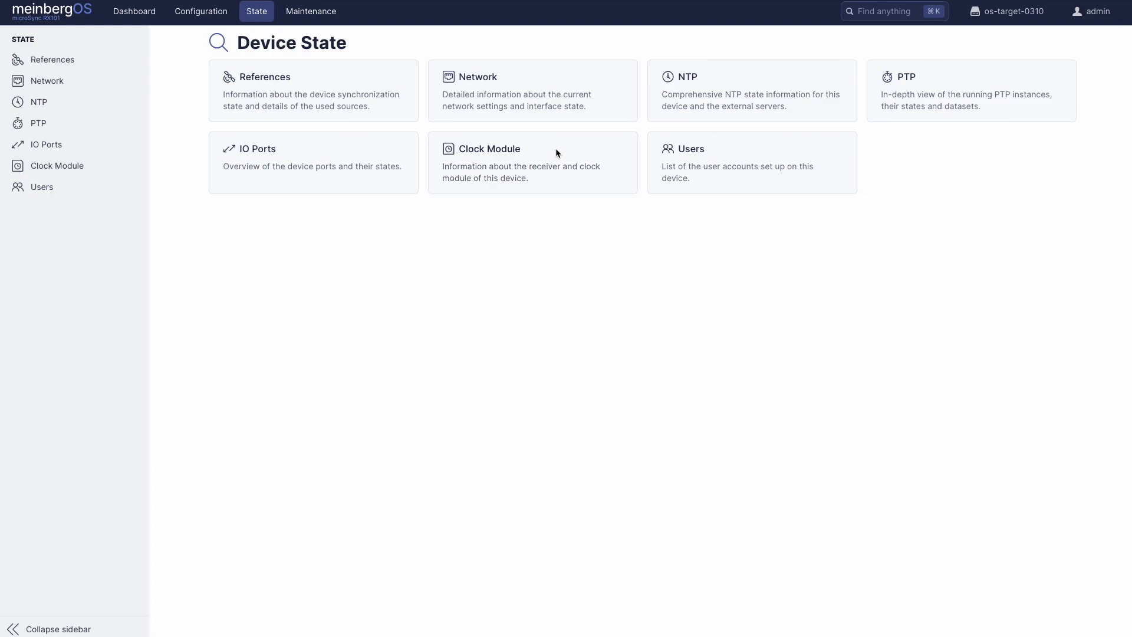
pyautogui.click(745, 151)
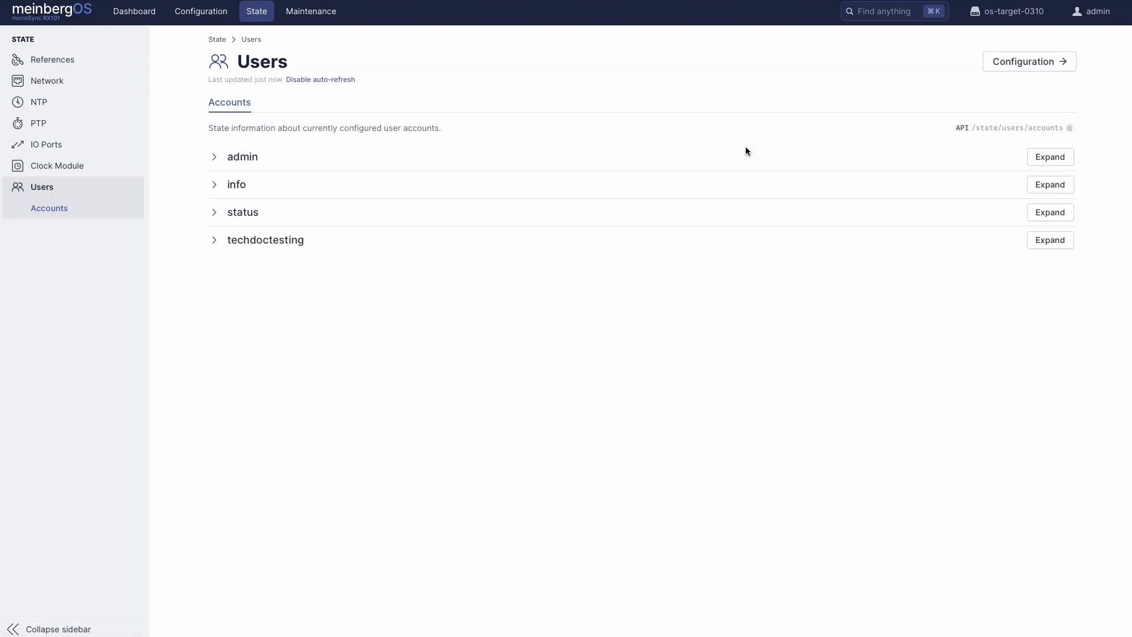
pyautogui.click(310, 169)
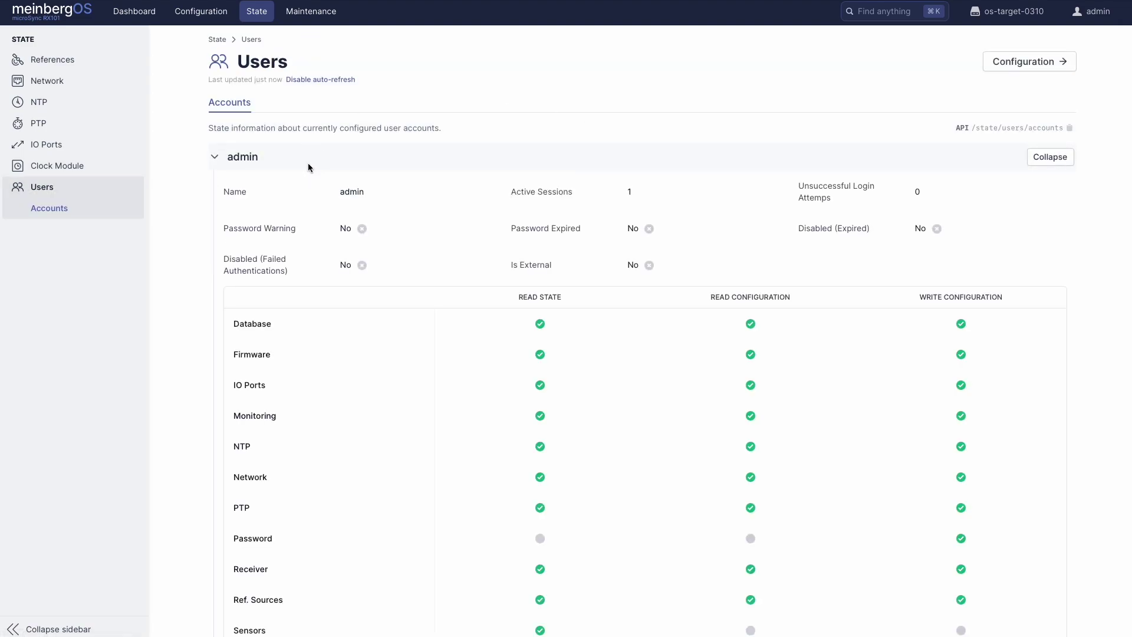
pyautogui.click(307, 13)
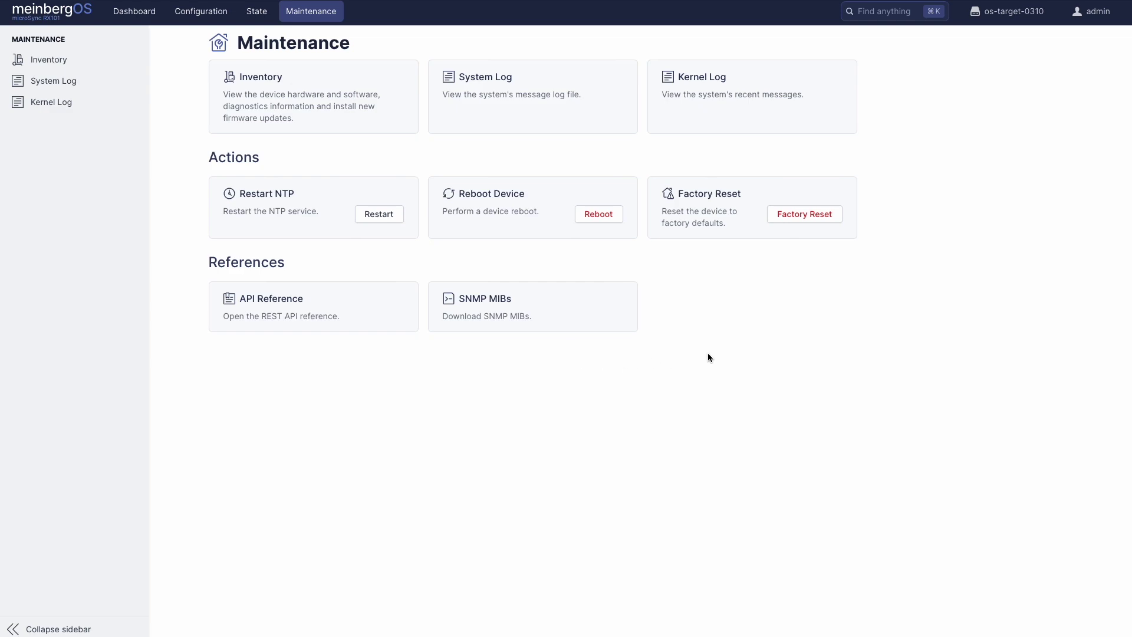
# Open the global 'Go to…' search box over the Maintenance page
pyautogui.click(874, 18)
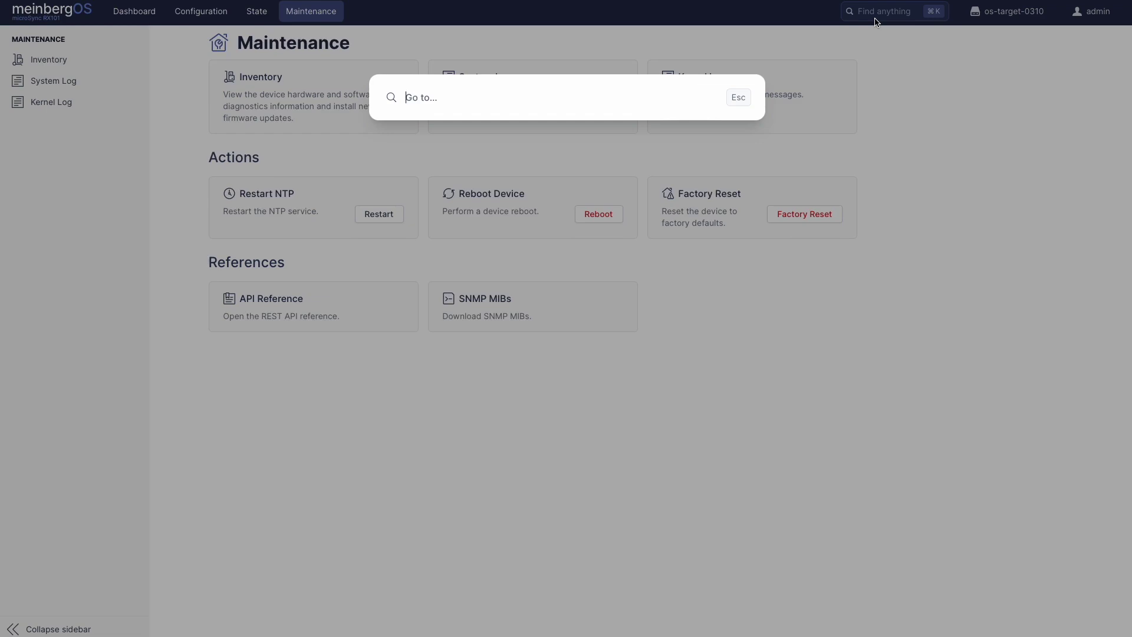
# Search for "PTP" in Go to… and browse the matching Example PTP Instance settings
pyautogui.write('PTP')
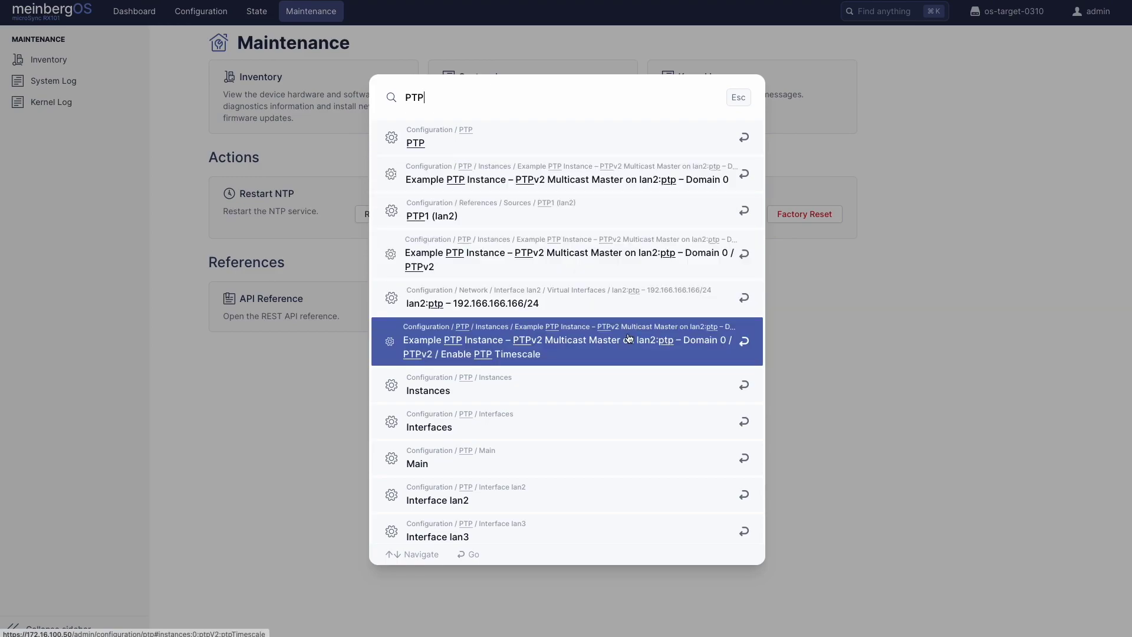
pyautogui.scroll(-8, 625, 376)
pyautogui.scroll(1, 625, 376)
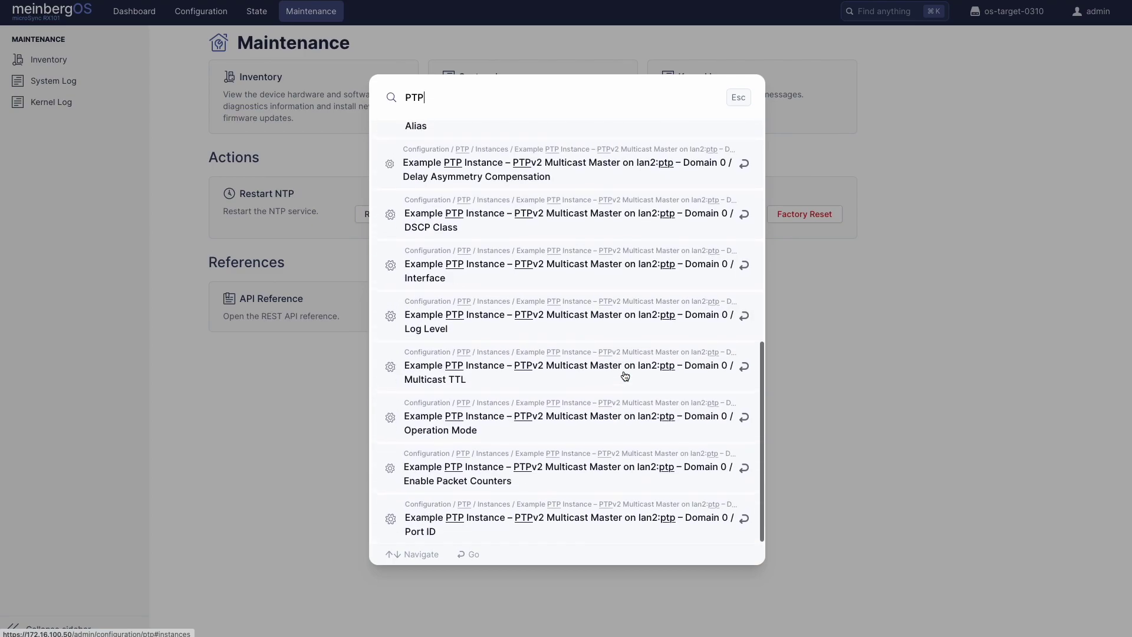